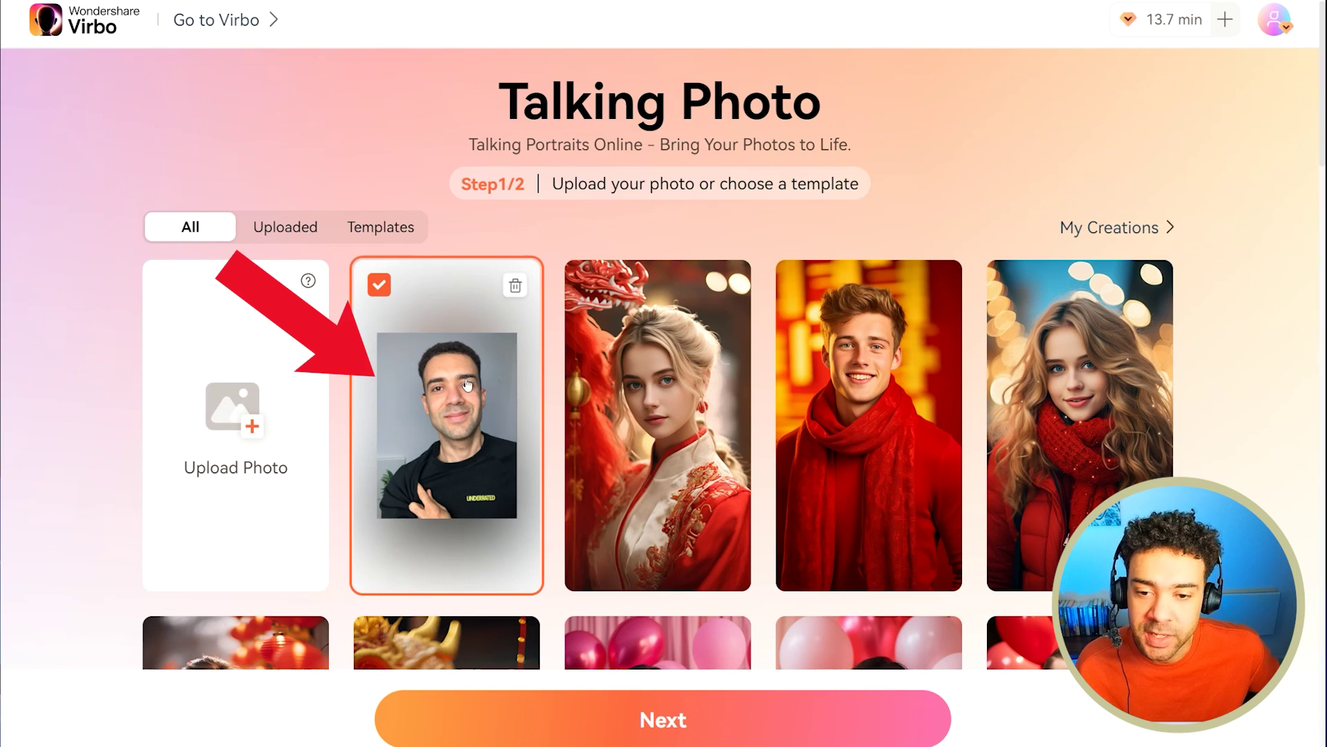
Step: Upload the photo of the man holding a camera, confirm its crop, and continue to step 2
left_click(253, 449)
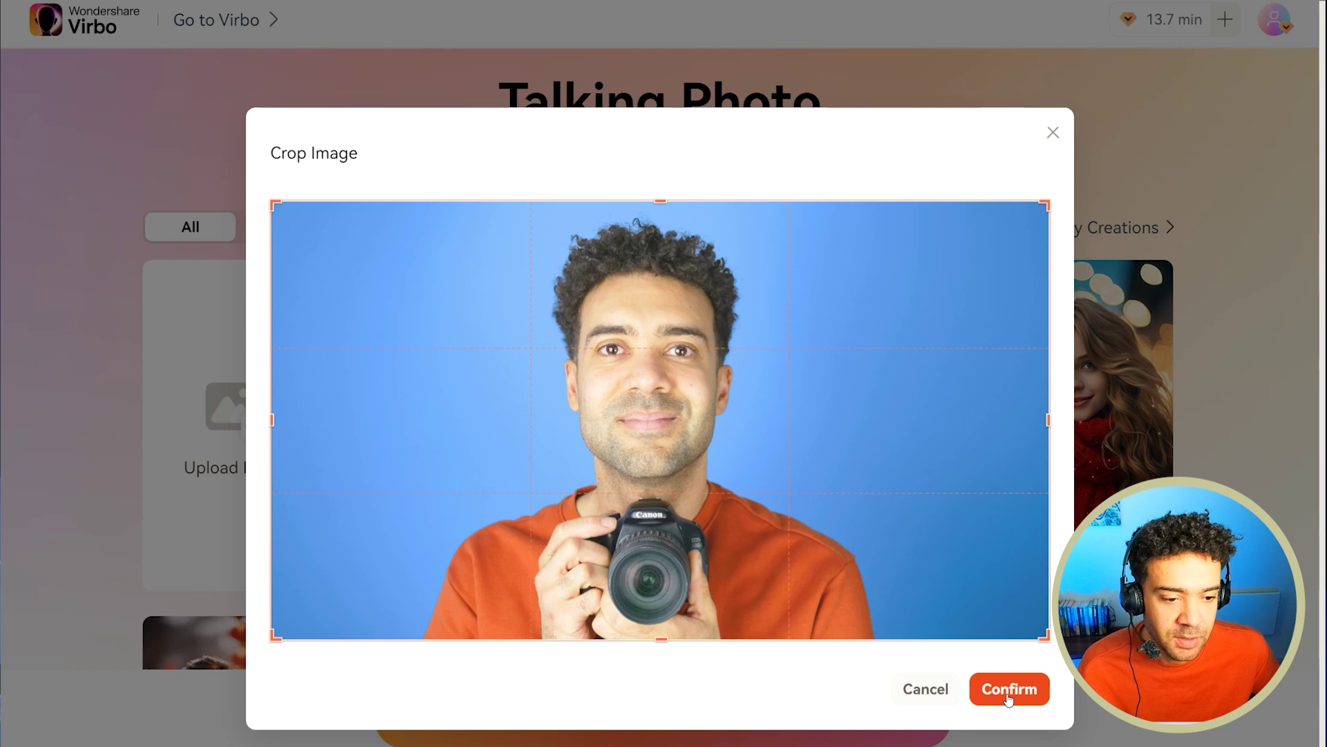
left_click(1008, 691)
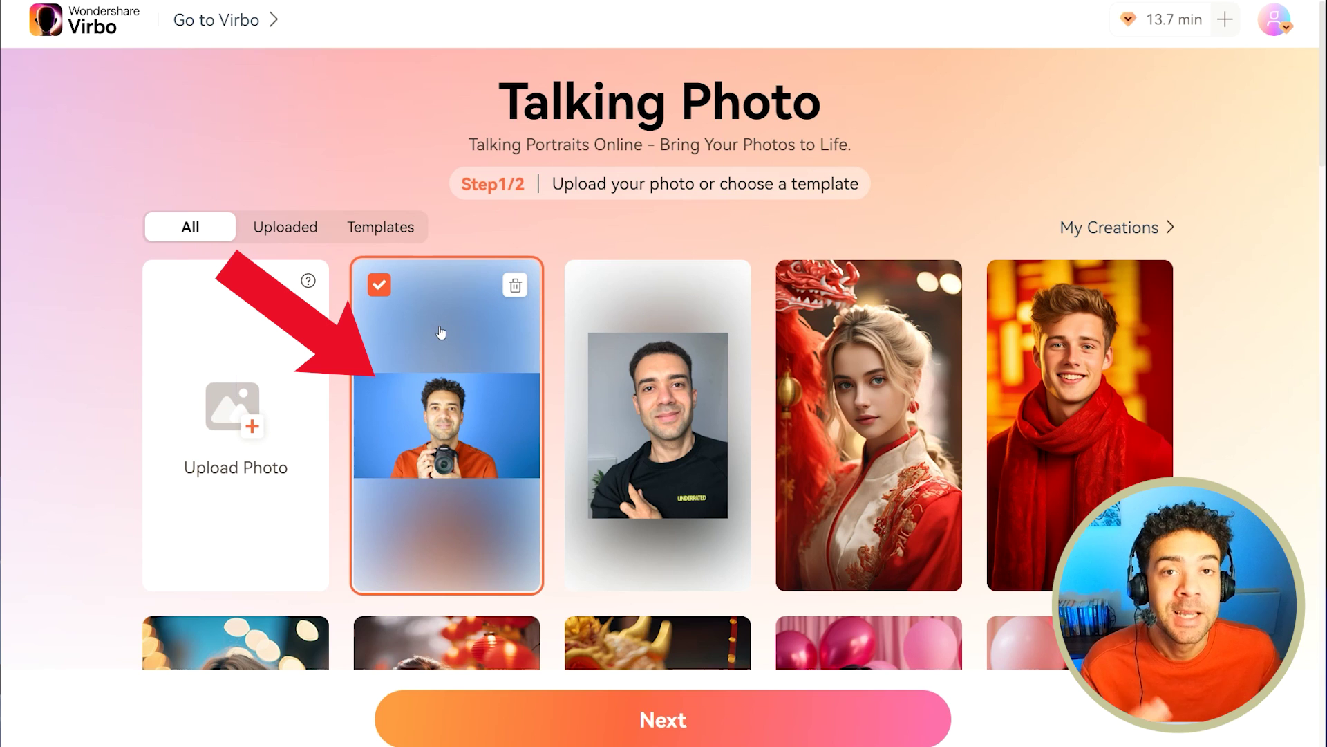
left_click(706, 727)
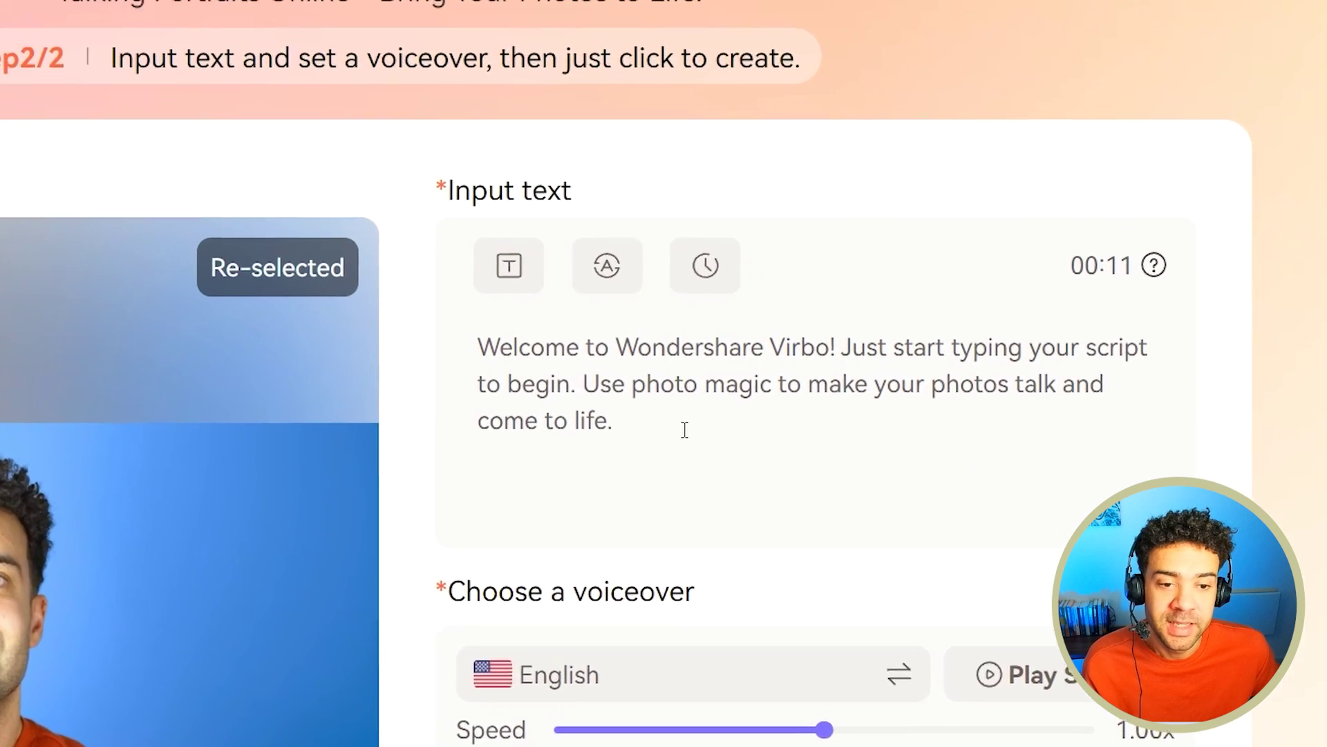
Step: Replace the sample welcome text with the pasted script about turning photos into talking AI avatars
left_click_drag(847, 405, 719, 353)
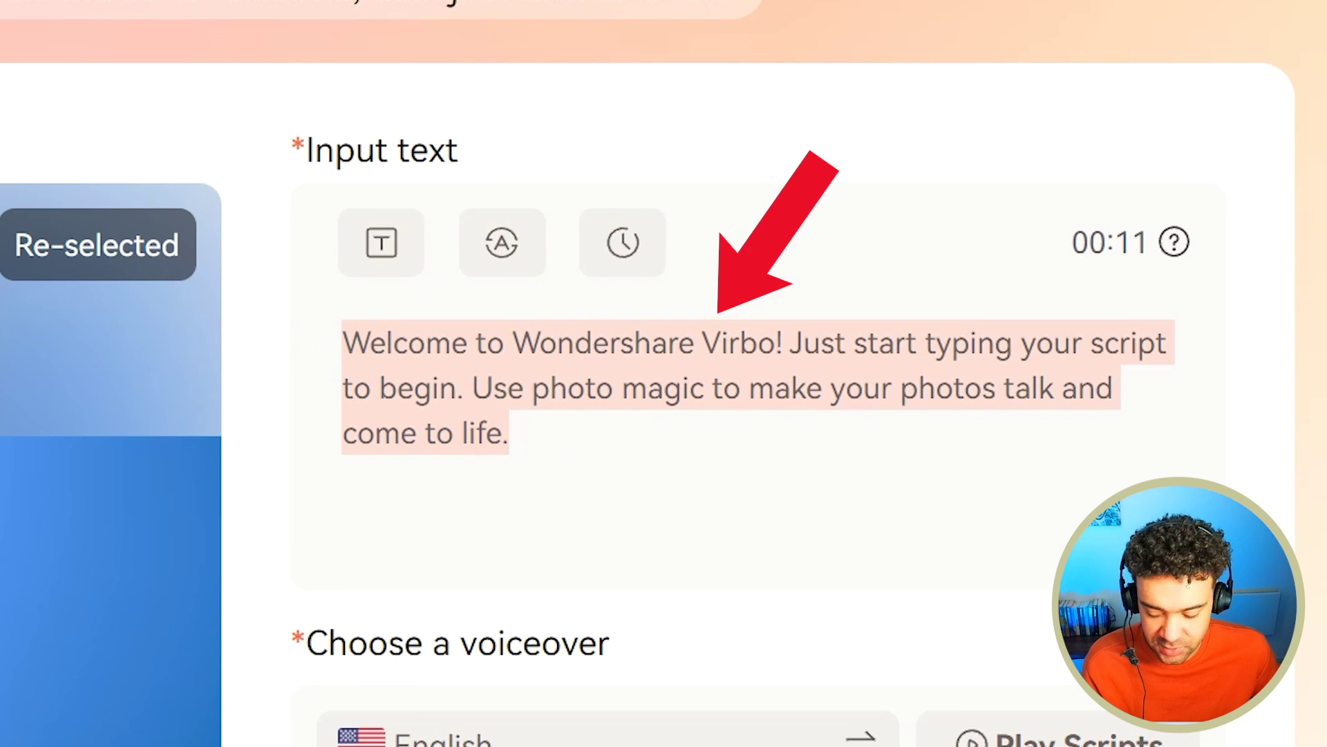
key("ctrl+v")
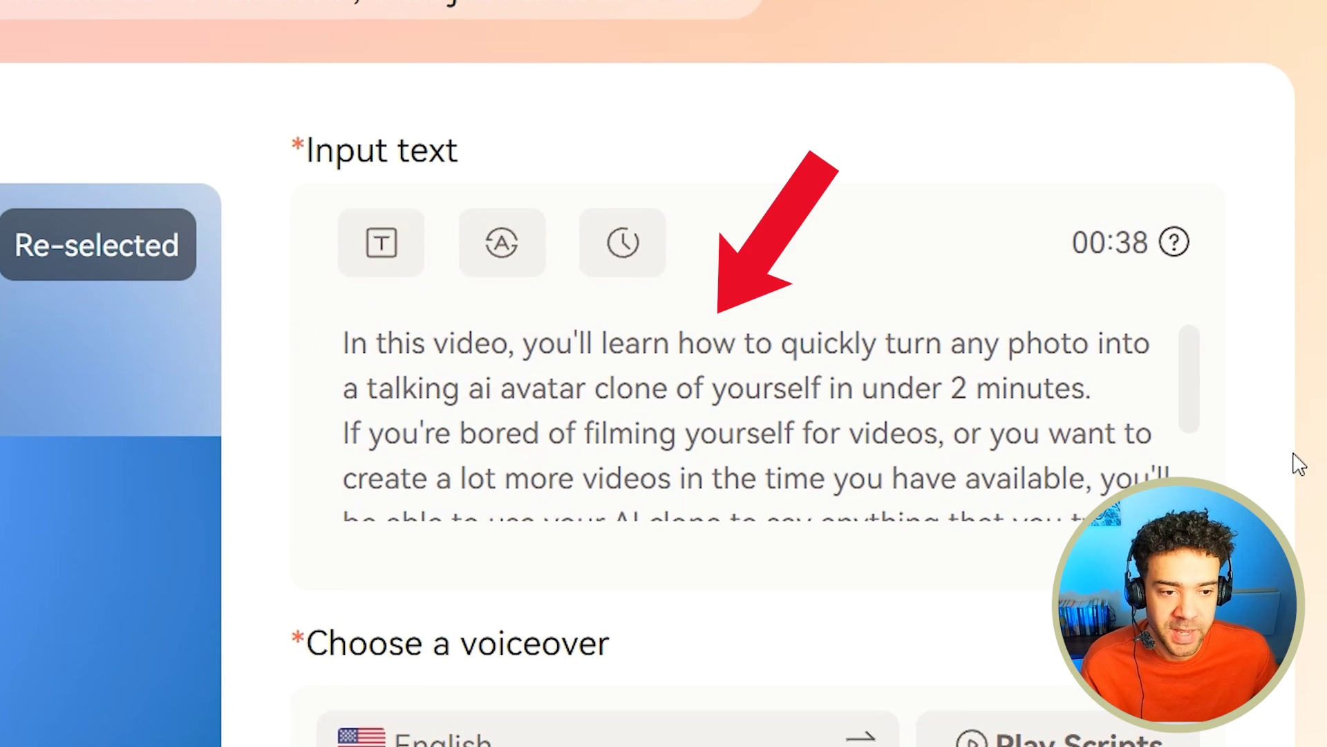
left_click_drag(1191, 376, 1195, 474)
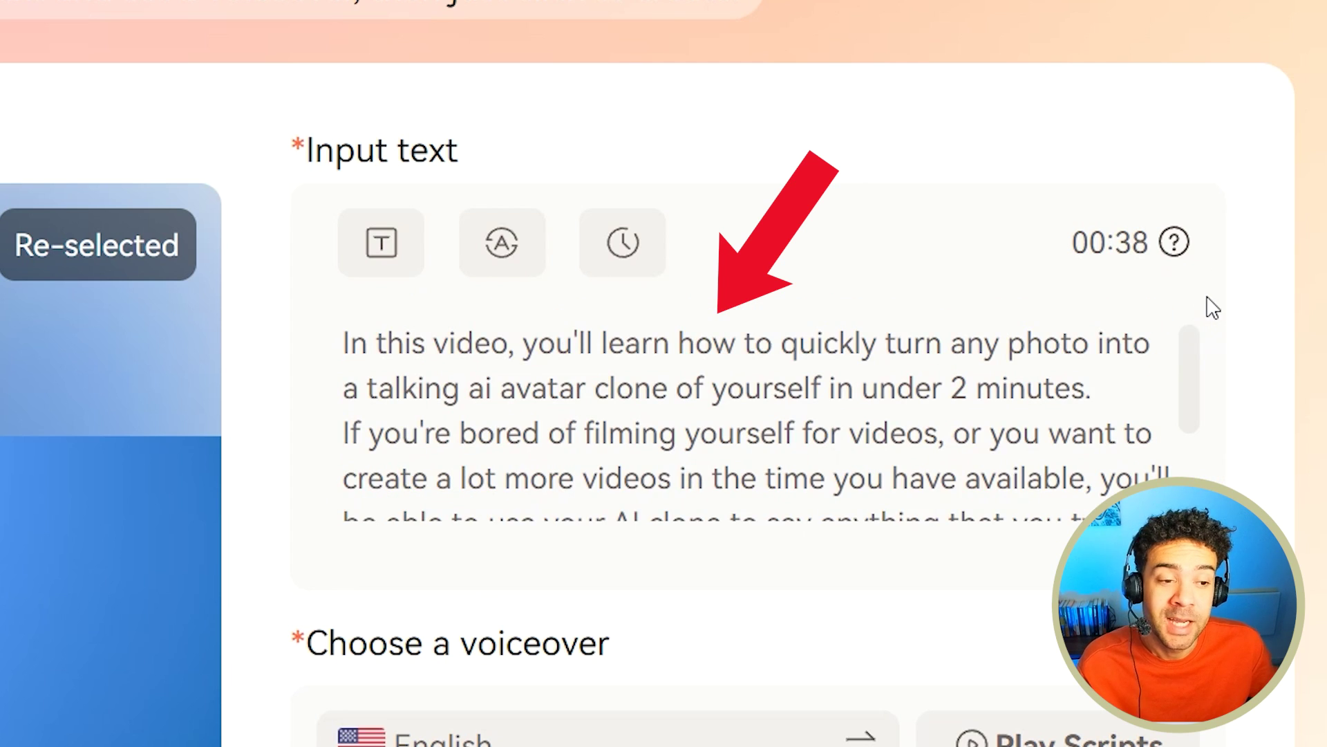
mouse_move(1192, 341)
left_mouse_down()
mouse_move(1198, 469)
mouse_move(1193, 349)
left_mouse_up()
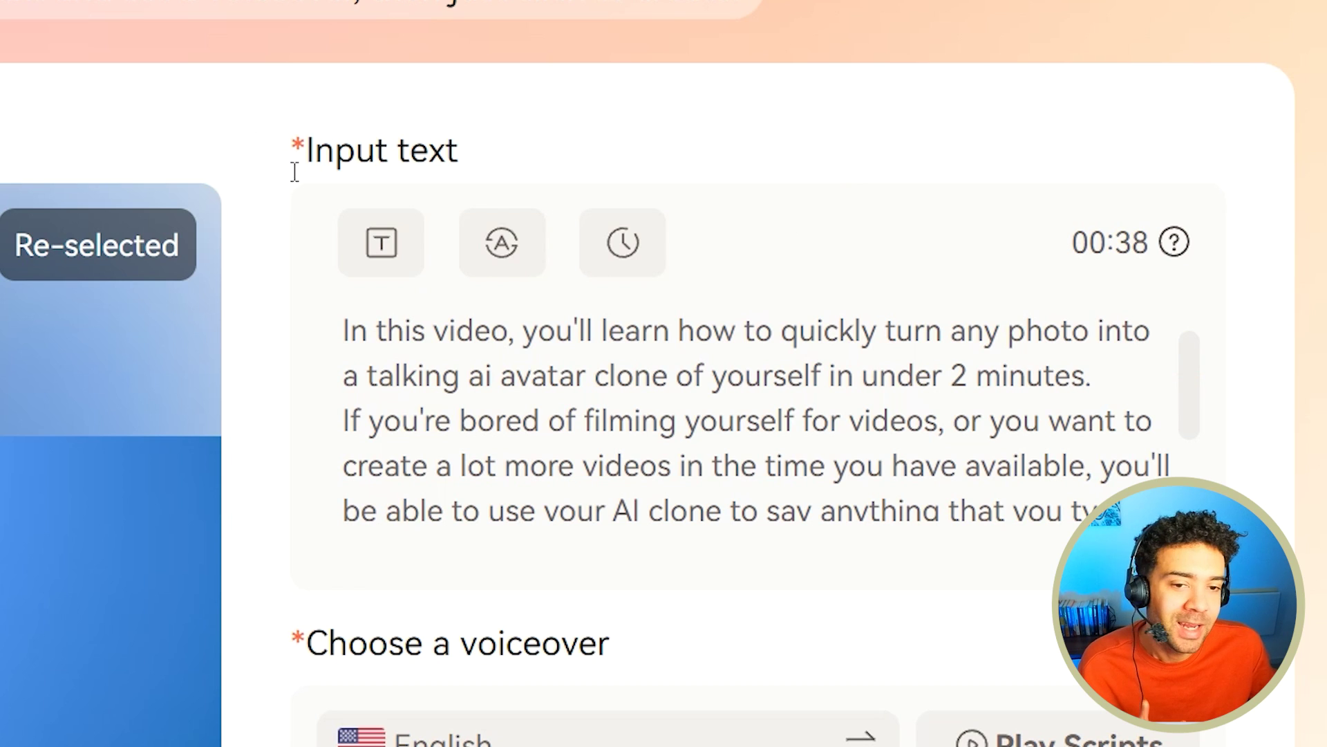
Step: Rewrite the avatar script in a Professional tone with AI Script
left_click(404, 243)
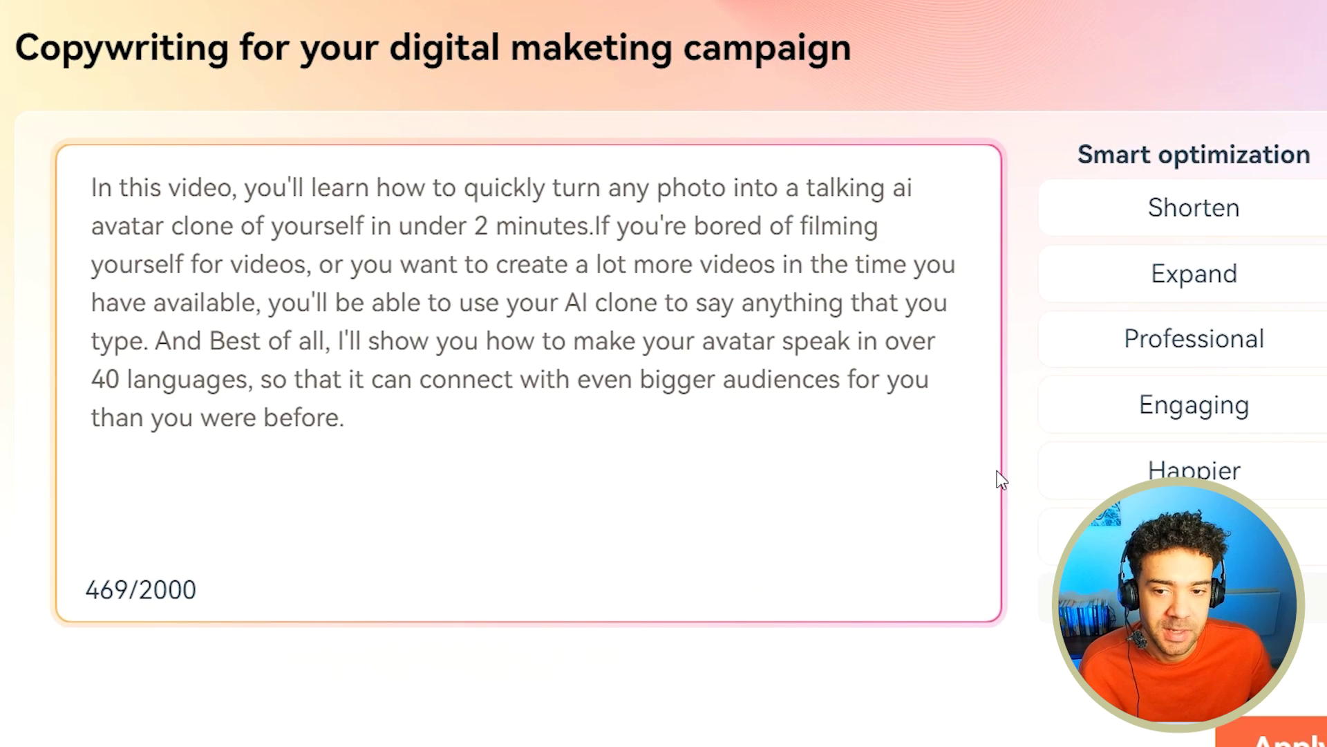
left_click_drag(347, 421, 92, 169)
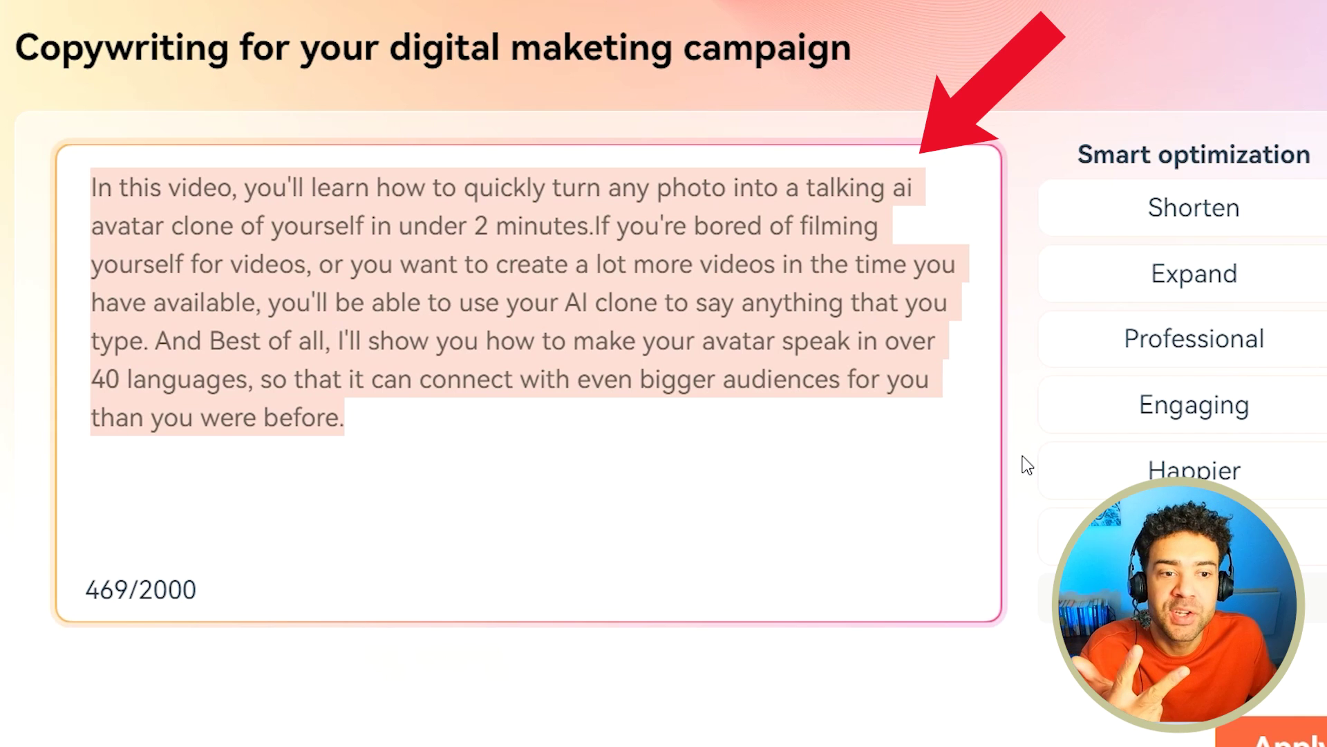
left_click(1288, 223)
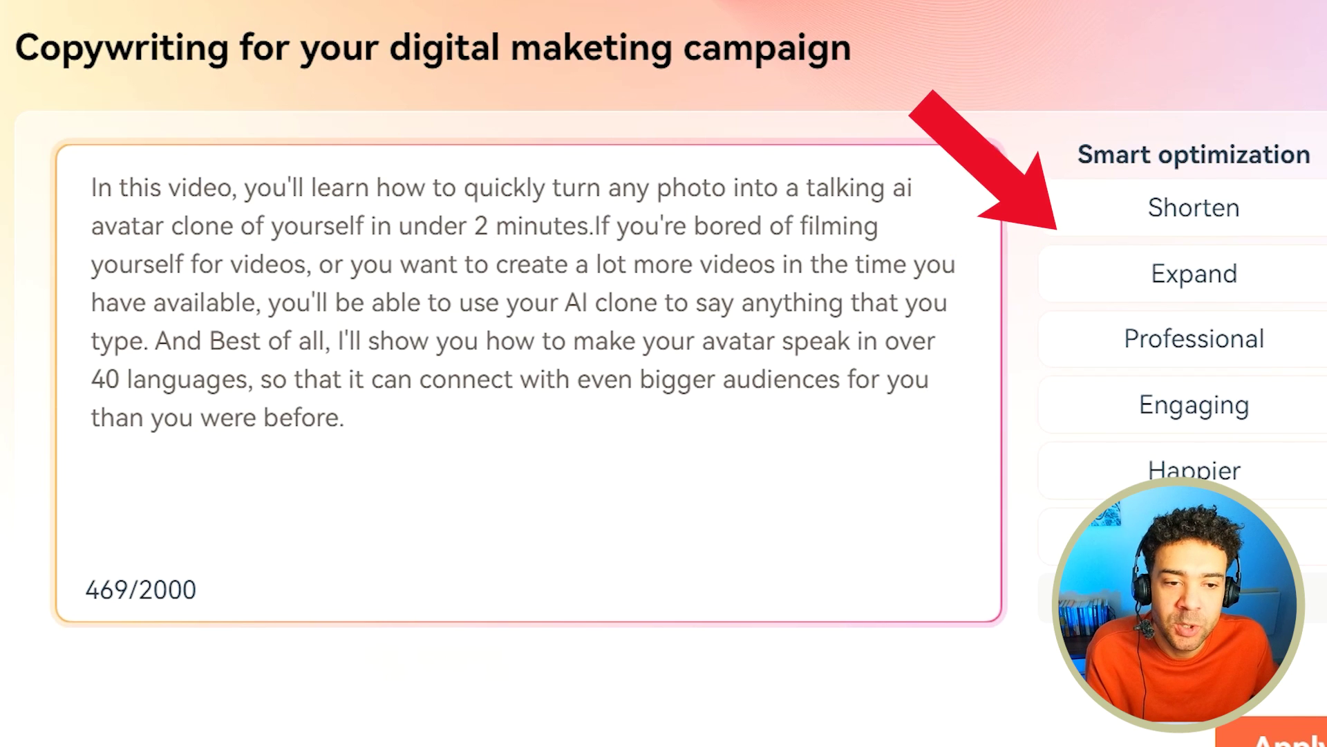
left_click(1221, 351)
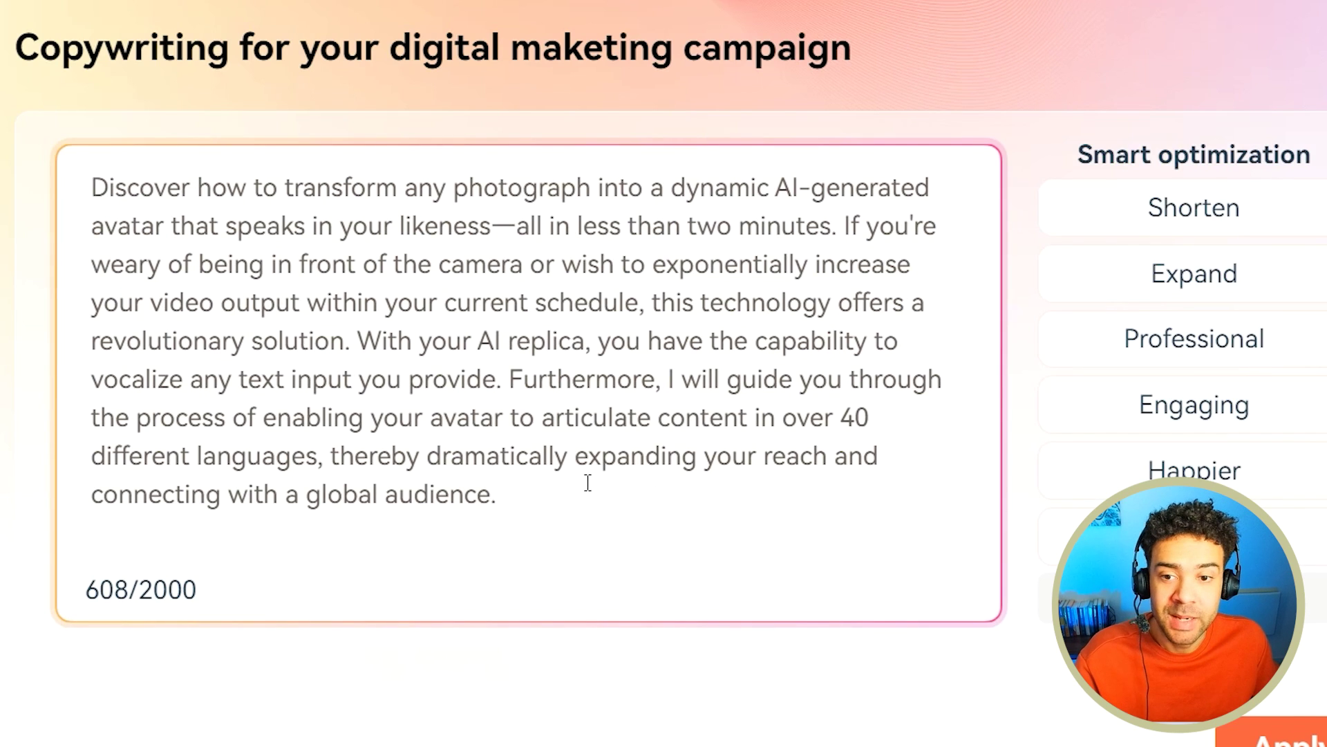
Step: Shorten the rewritten script twice, down to a 270-character, 00:22 version
left_click_drag(96, 192, 177, 232)
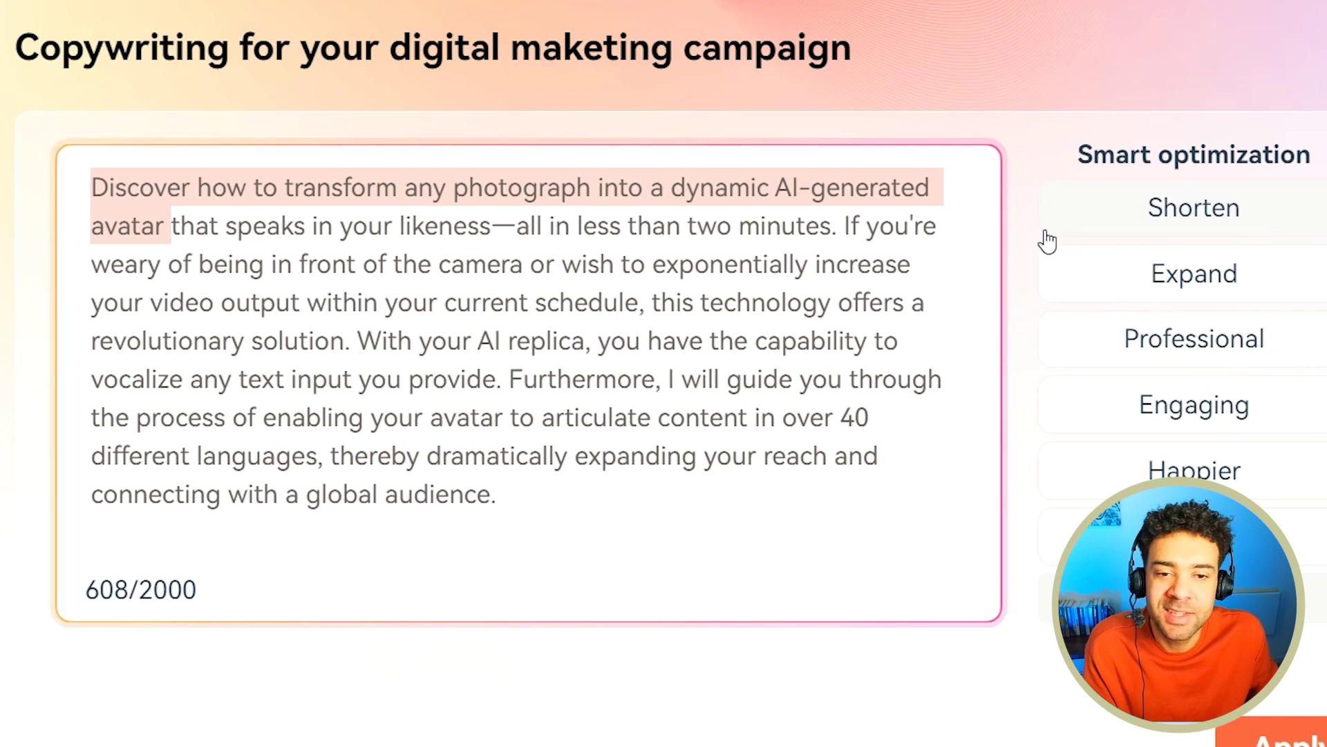
left_click(1016, 181)
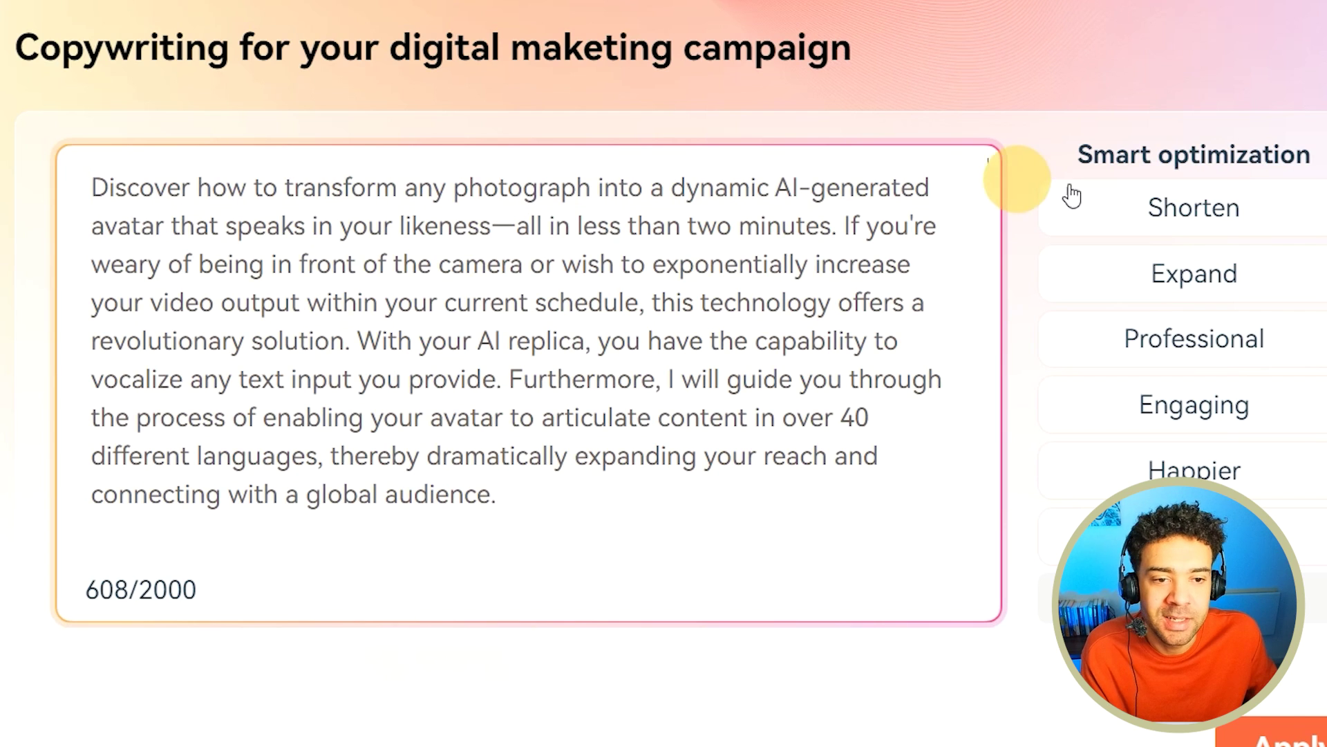
left_click(1120, 206)
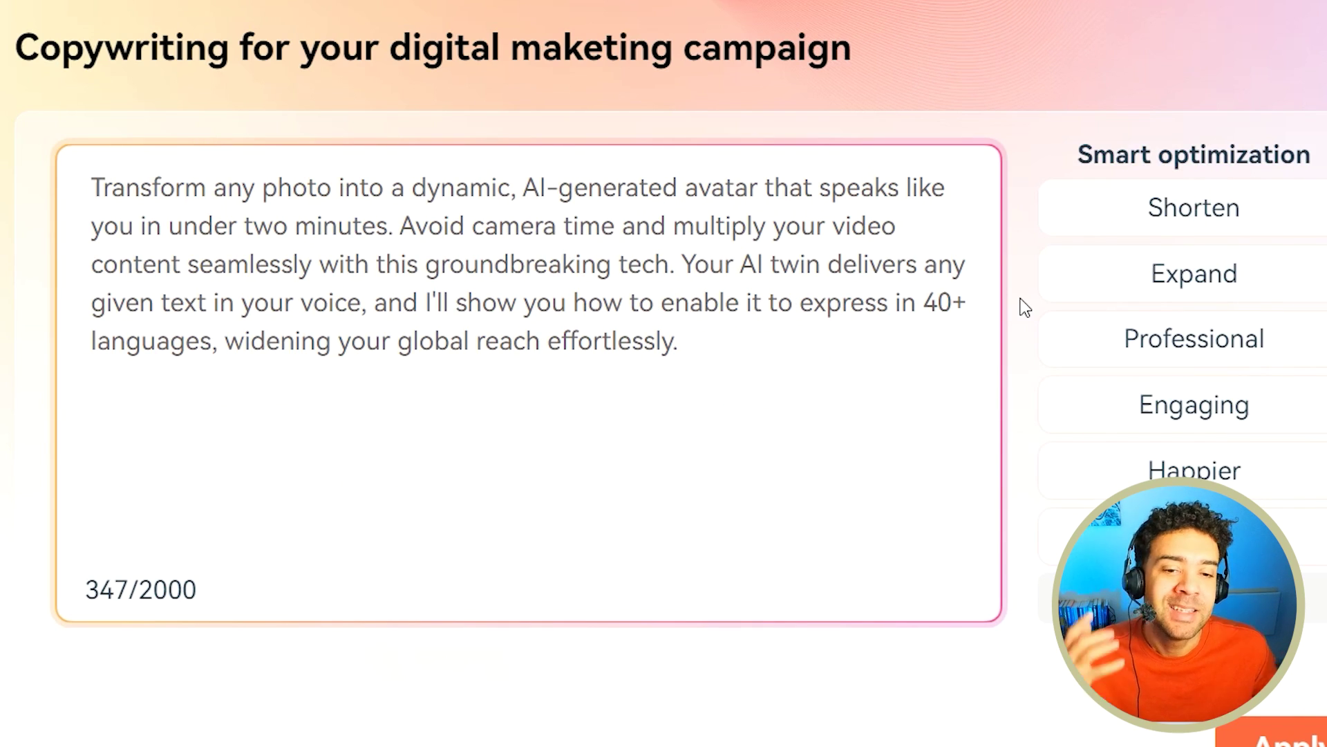
left_click(1083, 220)
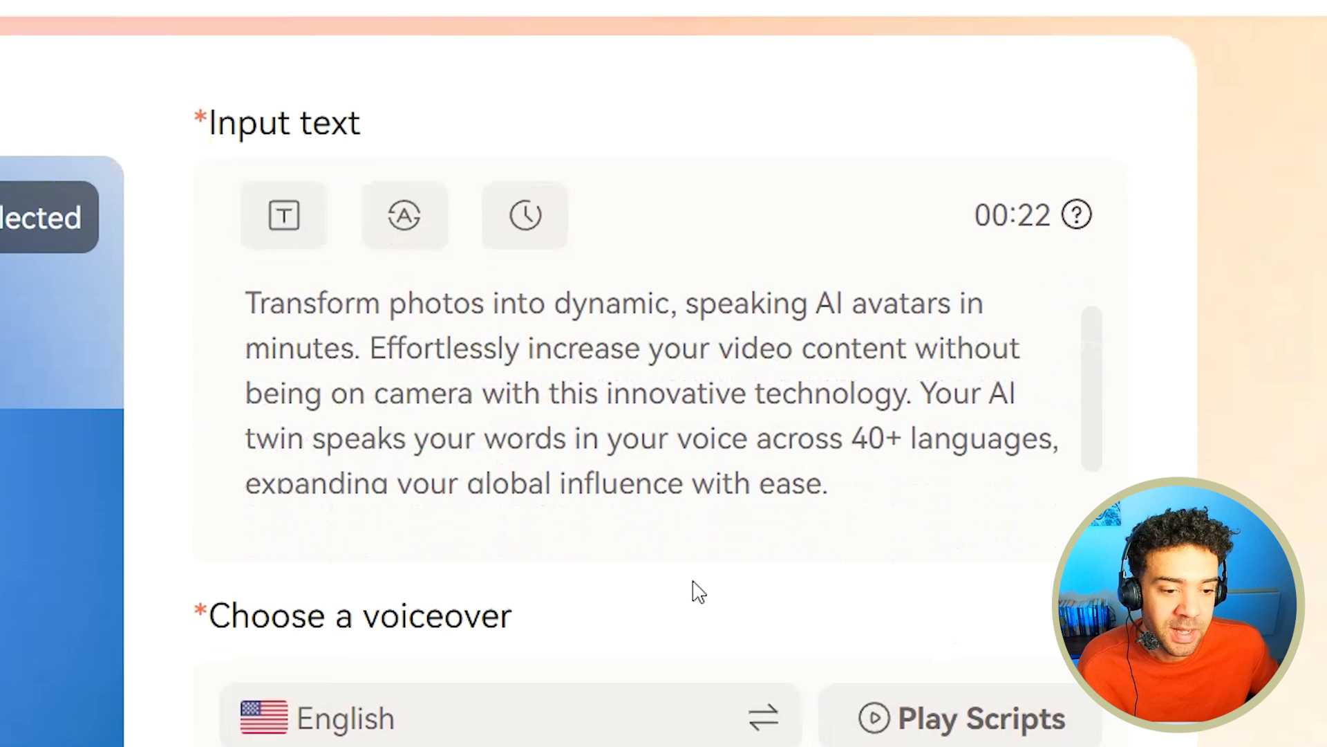
Step: Open the voice list and browse the available voices
left_click_drag(413, 438, 1051, 444)
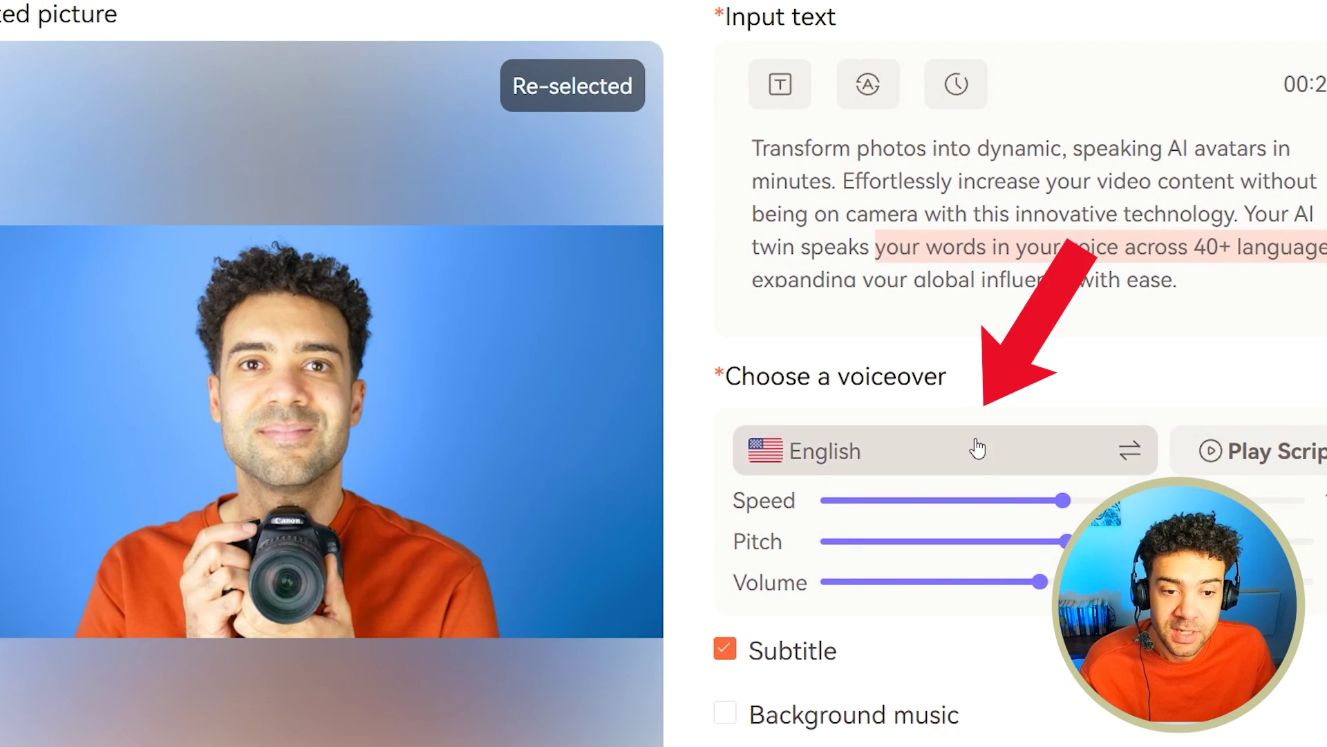
left_click(966, 468)
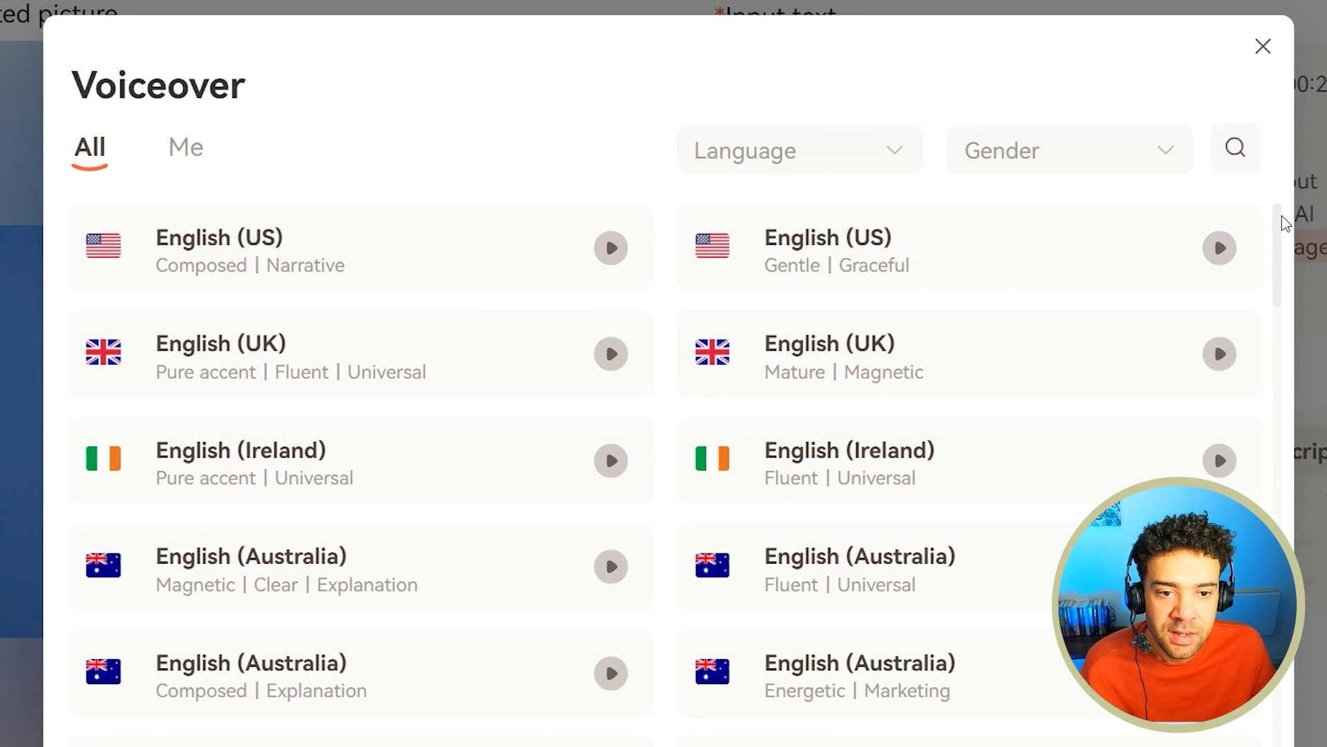
left_click_drag(1281, 218, 1277, 477)
left_click(1106, 439)
scroll(1090, 388, "down", 3)
Step: Filter voices to English and Male, then choose English (UK) Mature | Magnetic
left_click(892, 163)
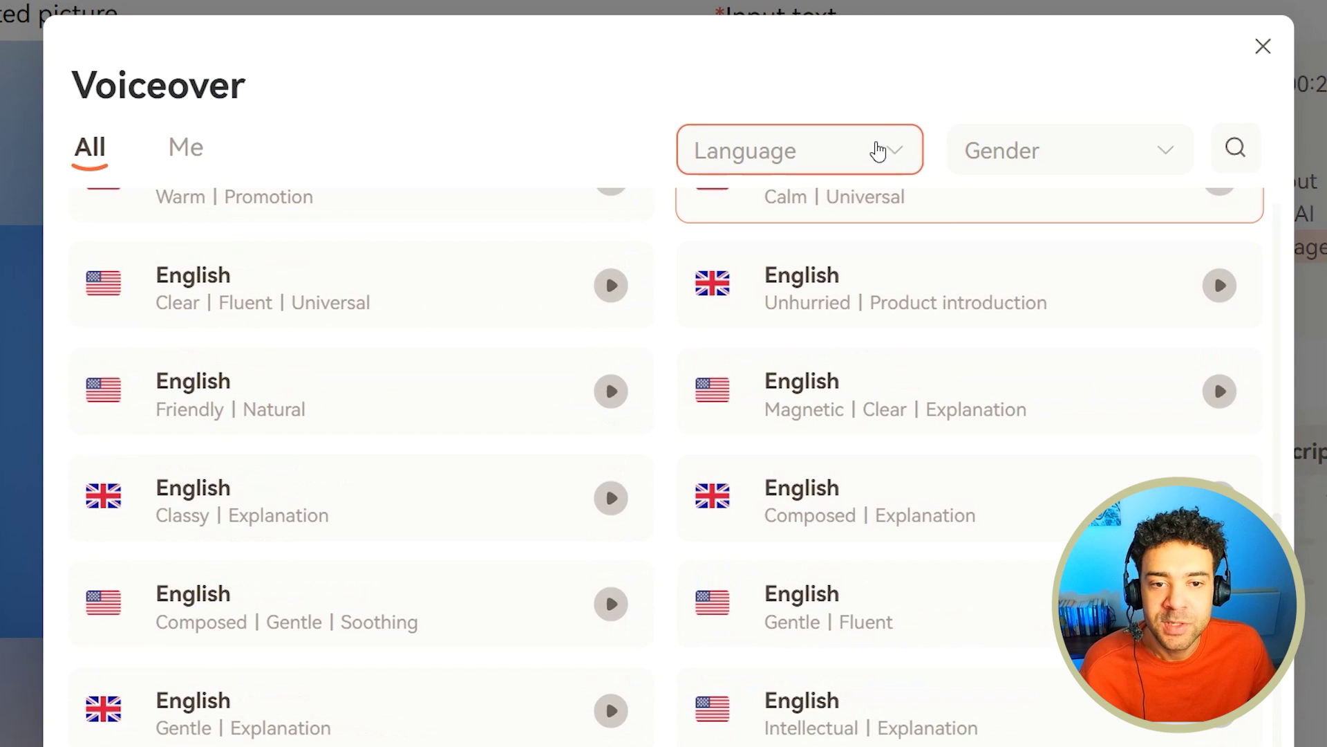
scroll(818, 344, "down", 3)
scroll(809, 362, "up", 3)
left_click(758, 269)
left_click(1090, 156)
left_click(1006, 268)
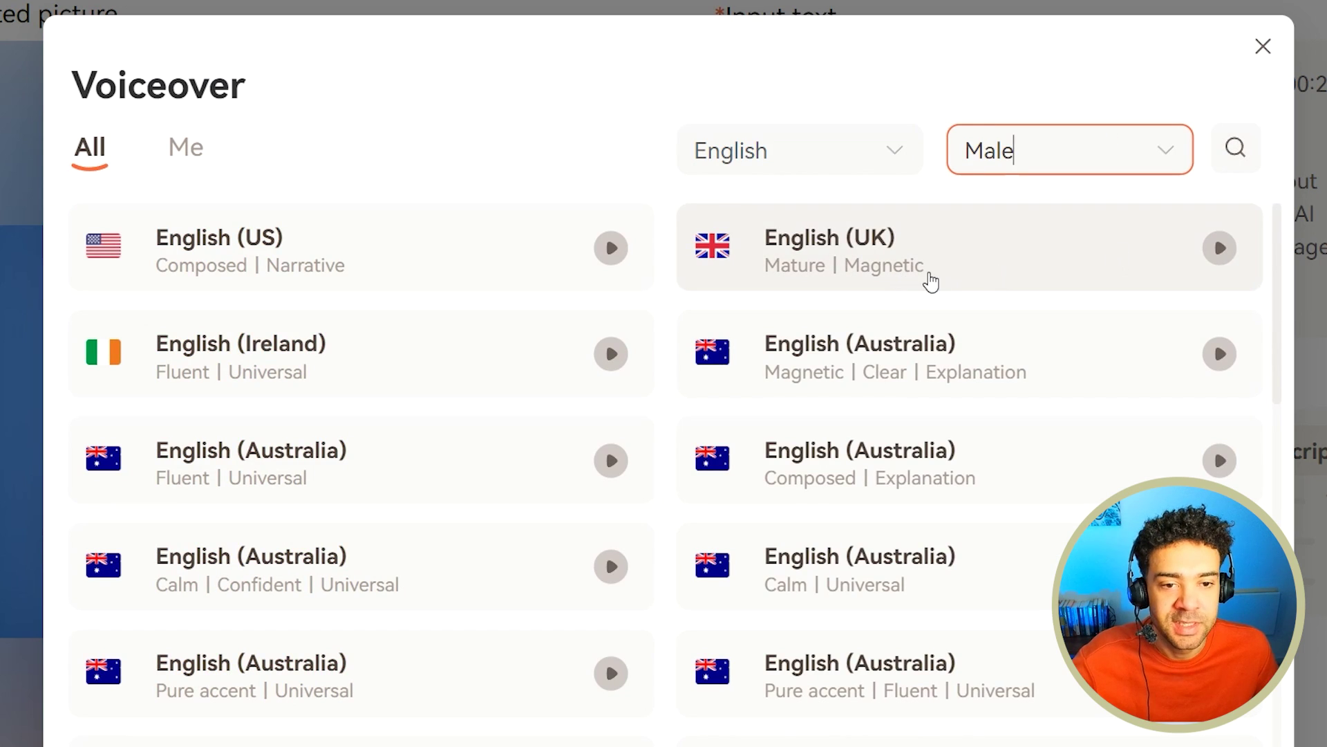
left_click(948, 253)
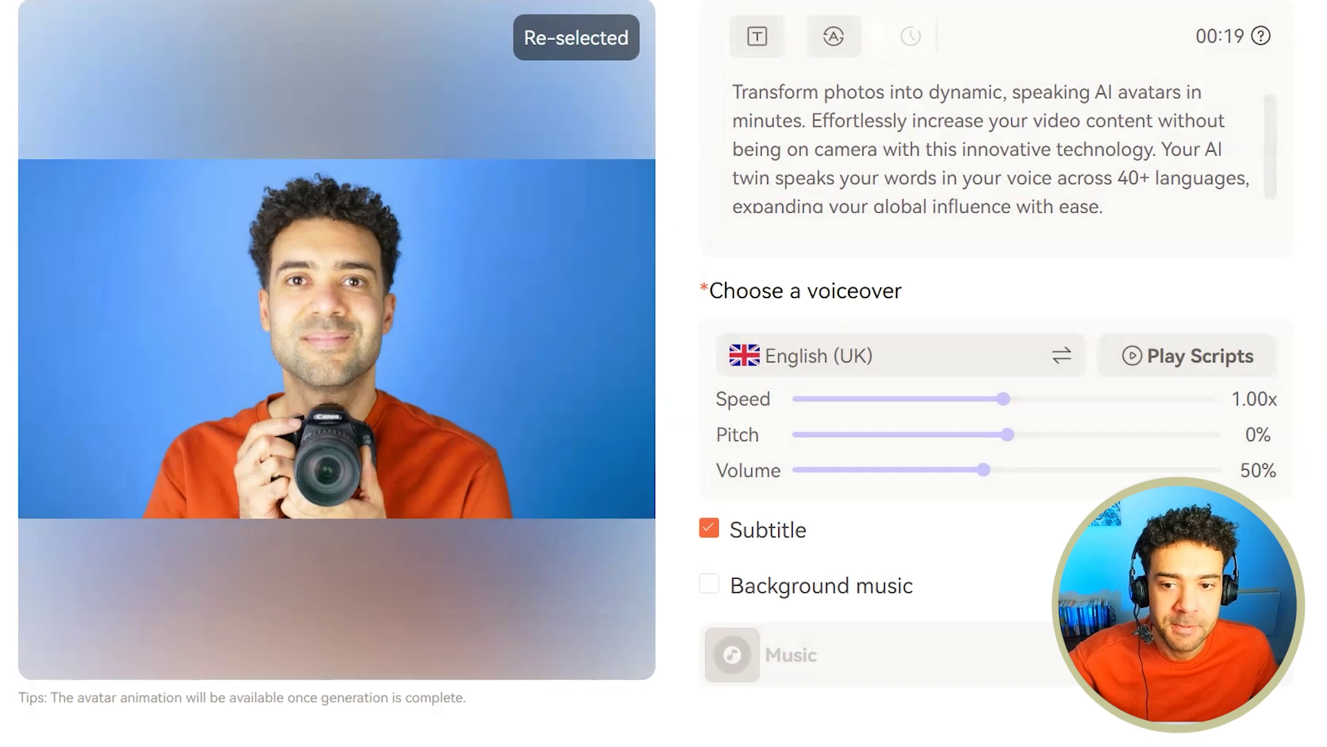
Step: Preview the script in the UK voice, then turn off subtitles
left_click(1195, 357)
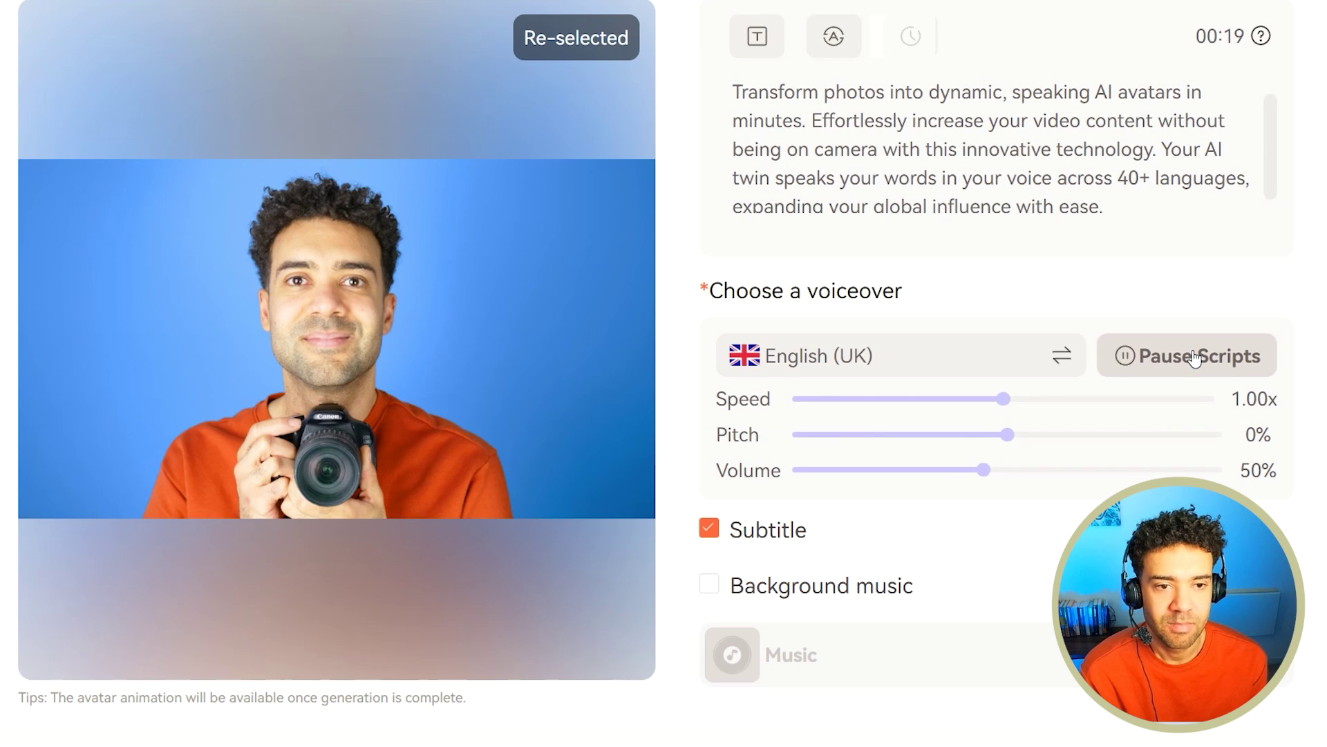
left_click(1195, 357)
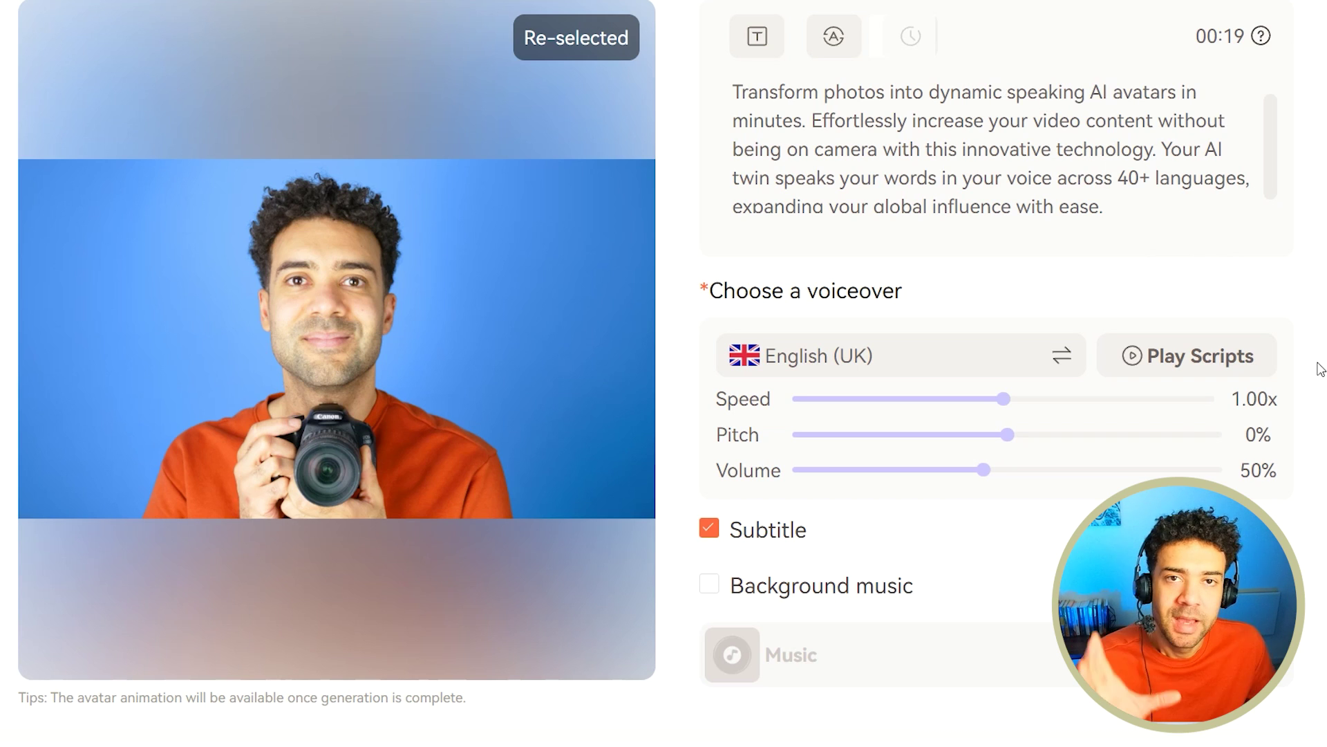
left_click(709, 530)
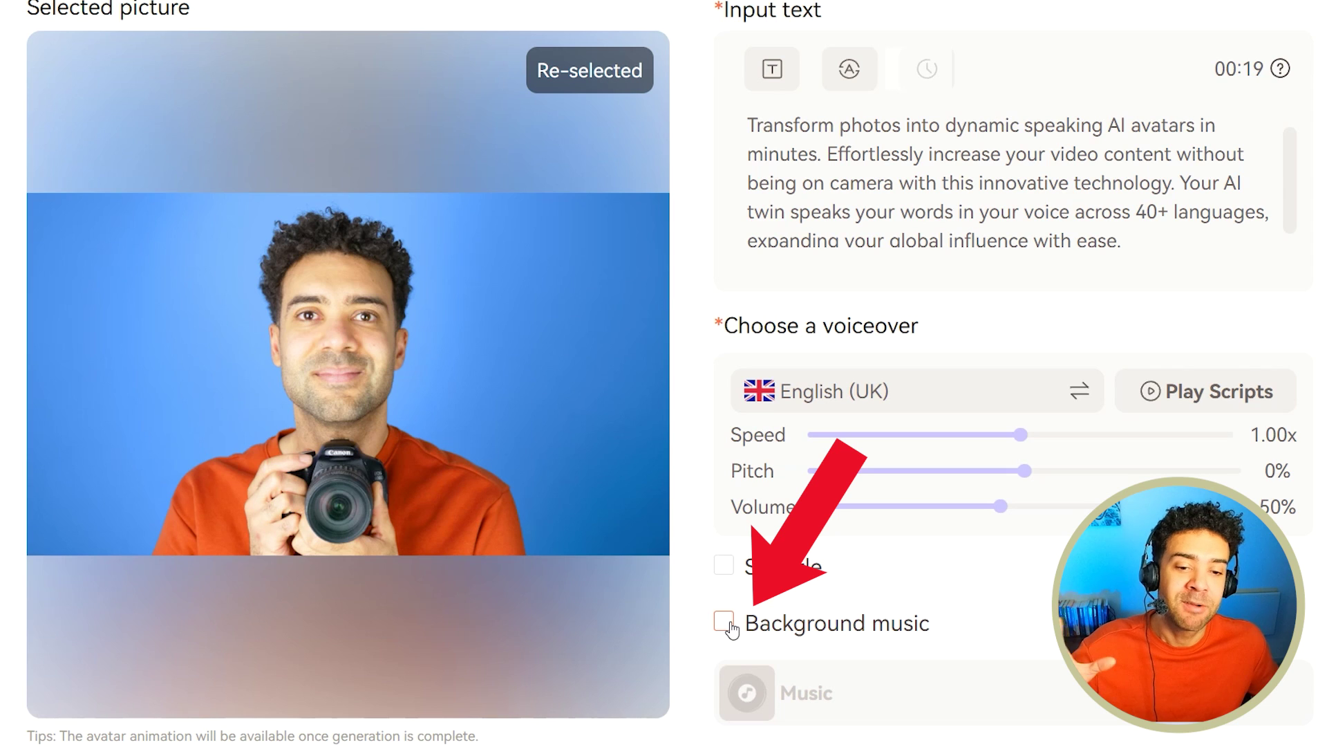
Step: Enable background music and preview the Chinese Chime track in the music library
left_click(726, 624)
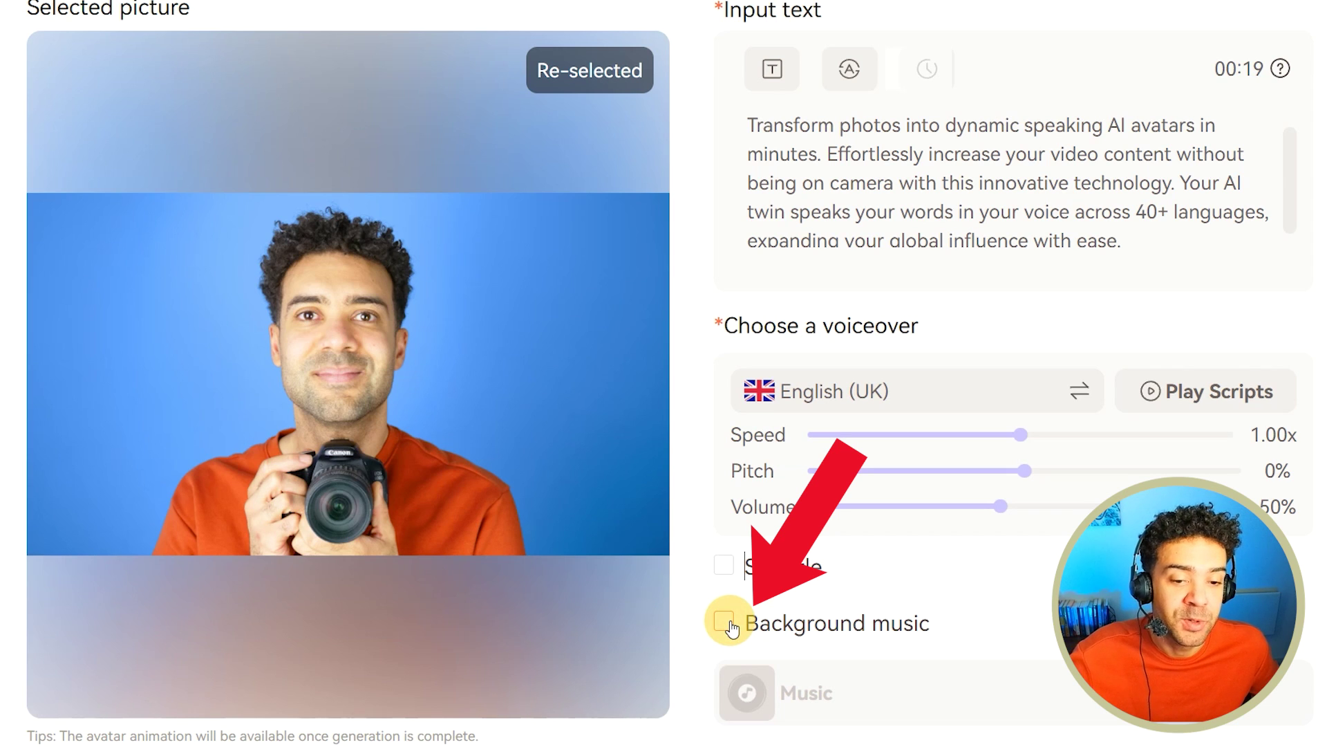
left_click(726, 624)
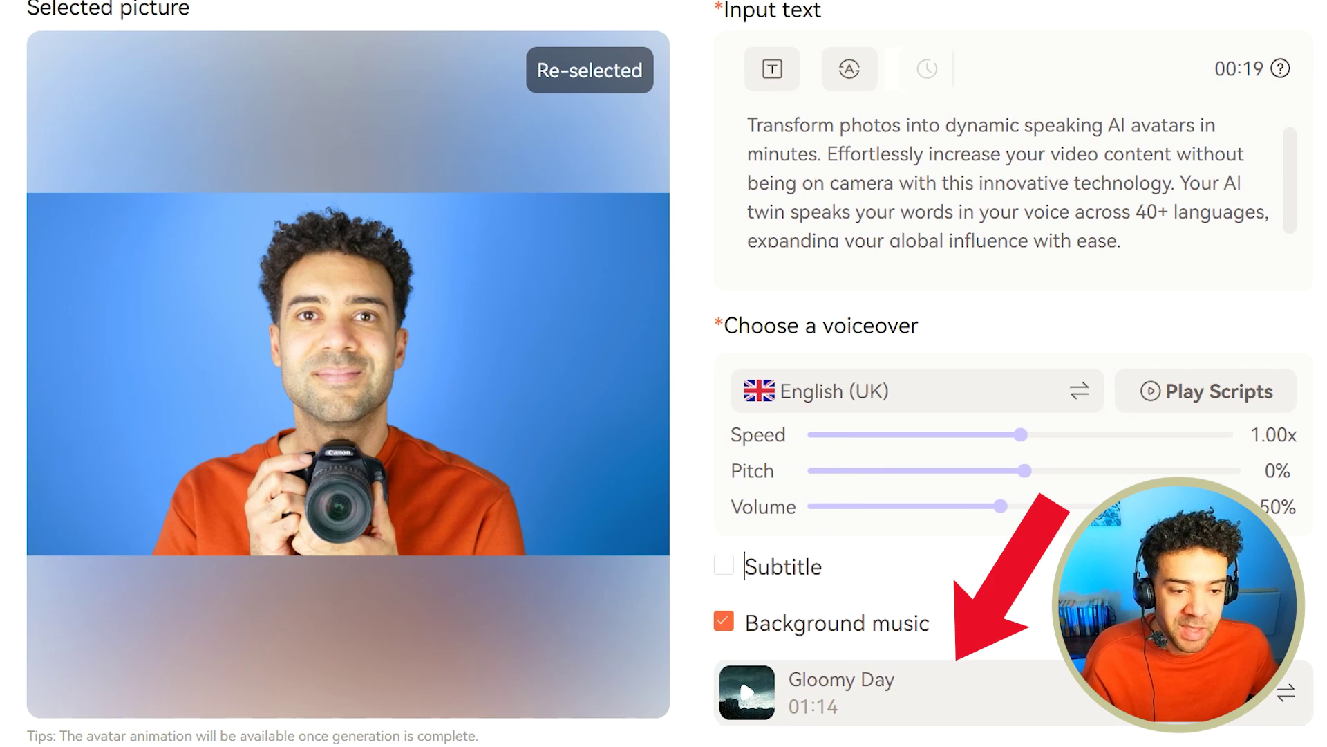
left_click(1286, 692)
left_click_drag(1210, 173, 1214, 315)
left_click(623, 269)
Step: Stop the Chinese Chime preview, cancel the music picker, and uncheck Background music
left_click(623, 269)
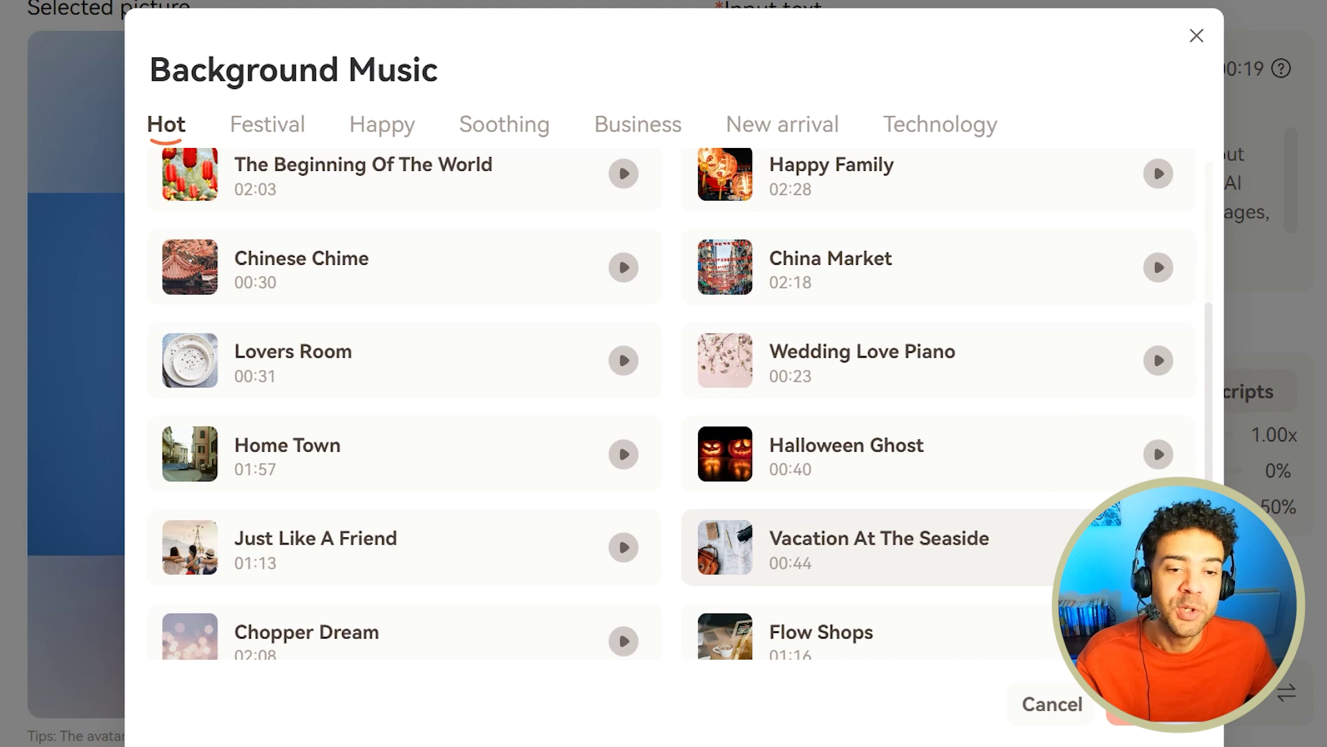
scroll(1207, 385, "up", 1)
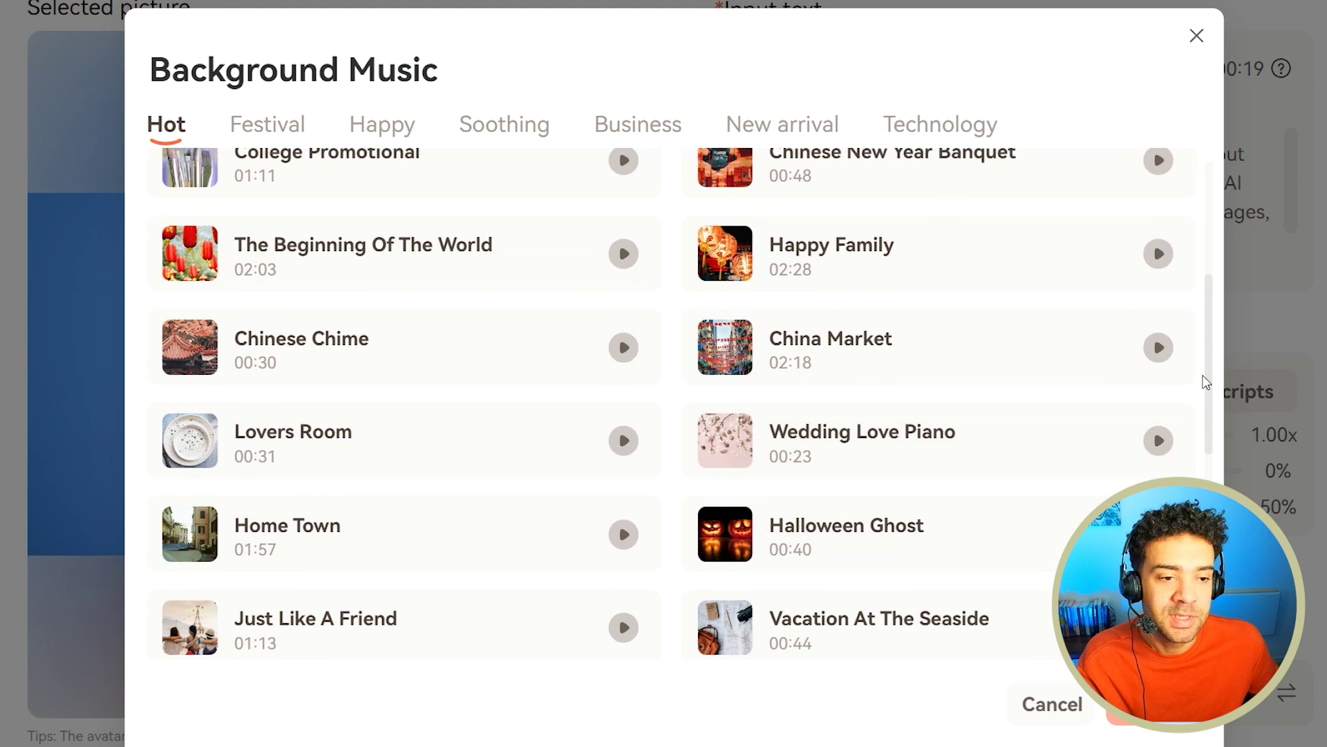
scroll(1218, 420, "down", 2)
scroll(1218, 420, "down", 8)
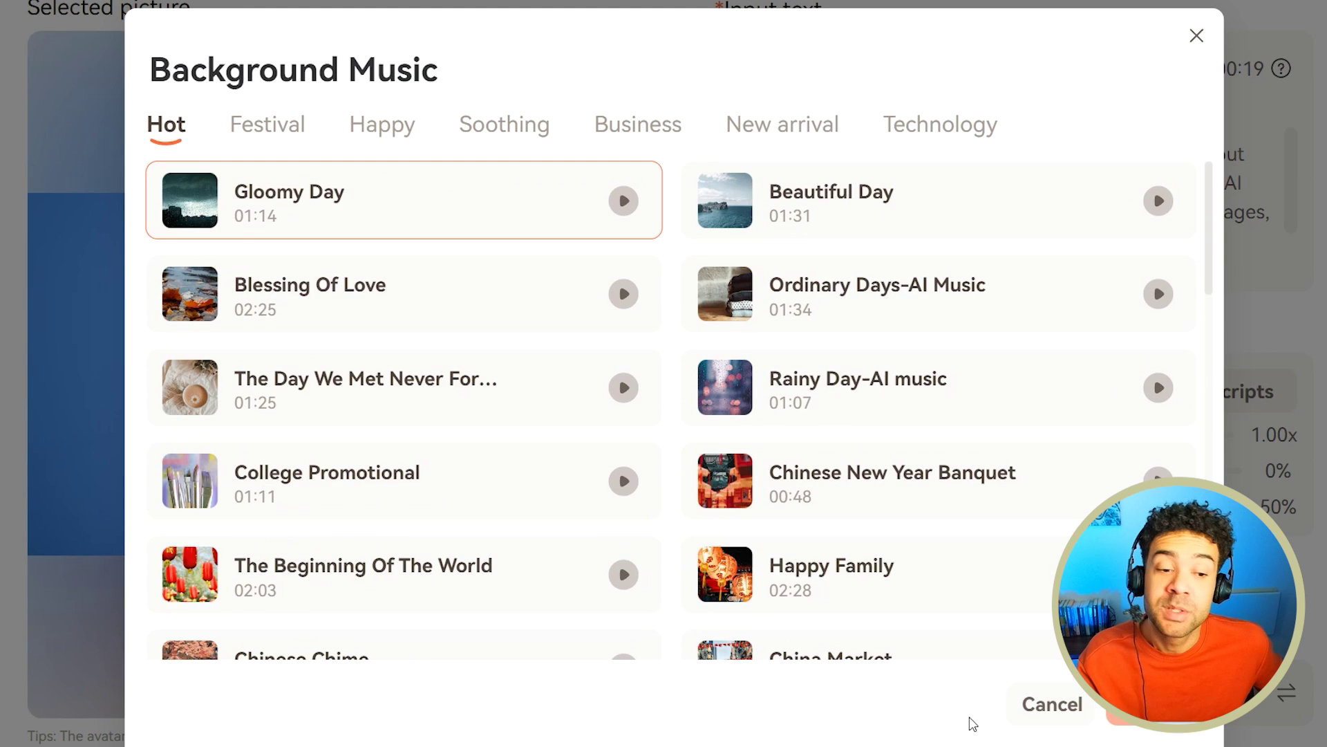
left_click(1053, 707)
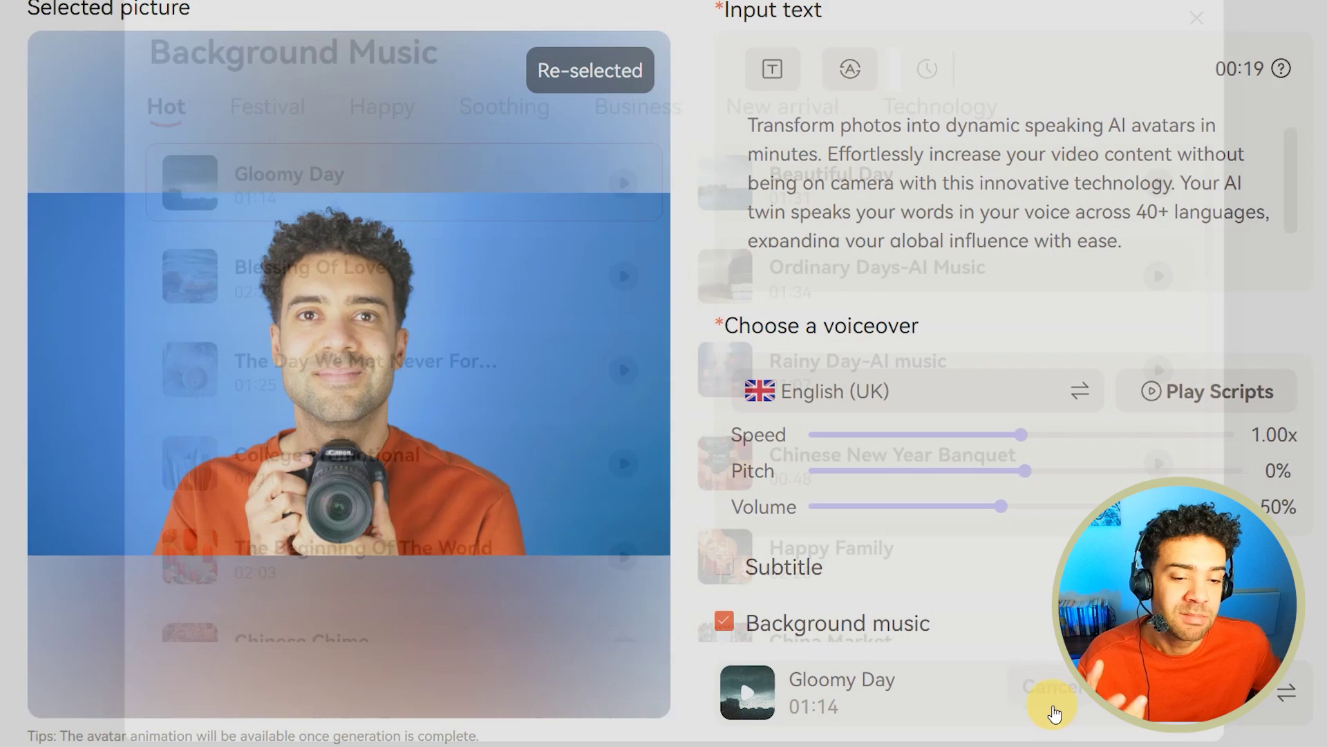
left_click(725, 626)
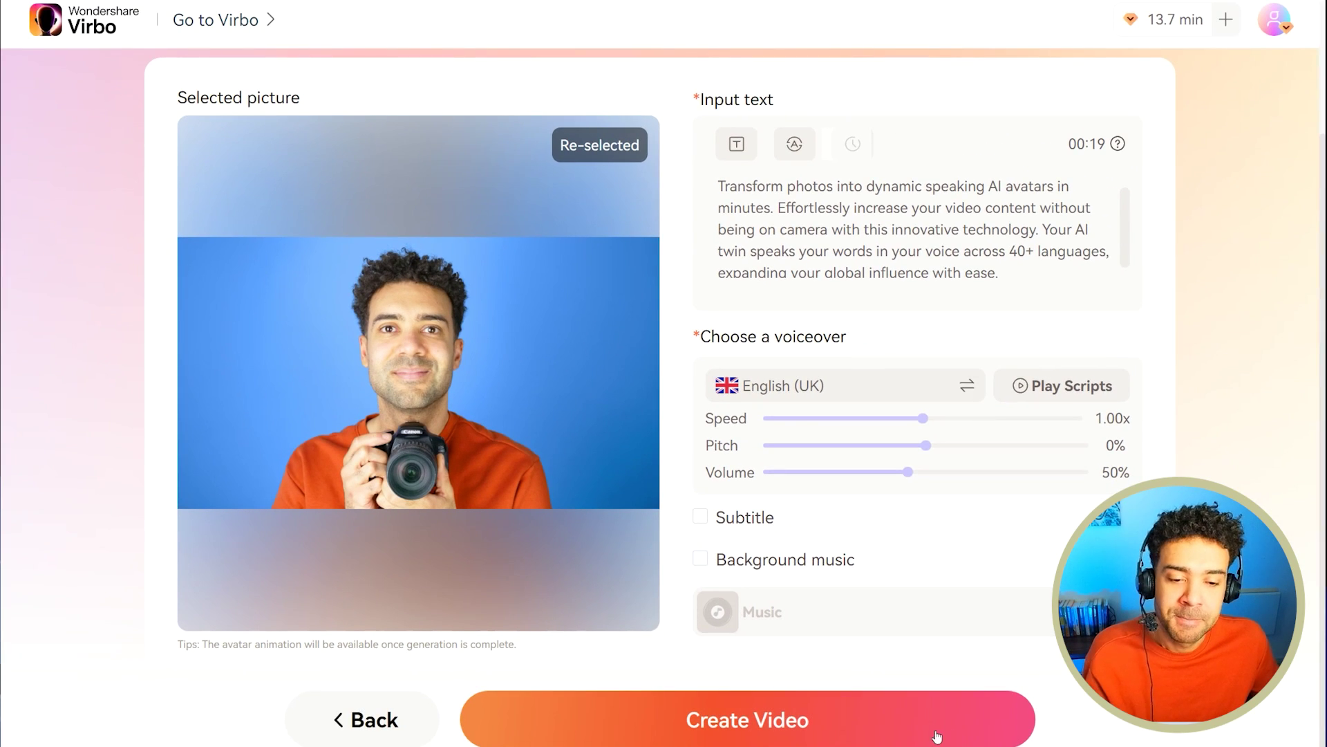
Step: Create the video, then play and pause the finished headshotclosedmouthwide_20240202 clip
left_click(886, 733)
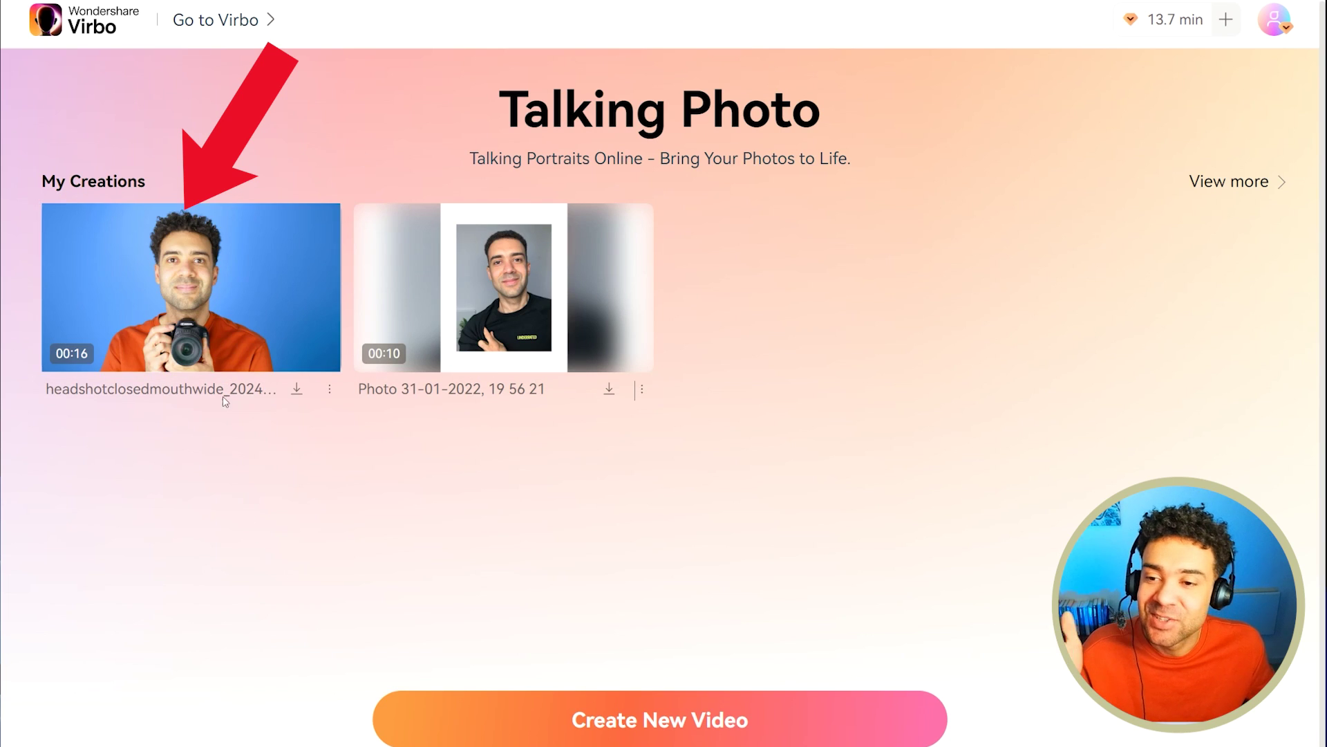
mouse_move(208, 314)
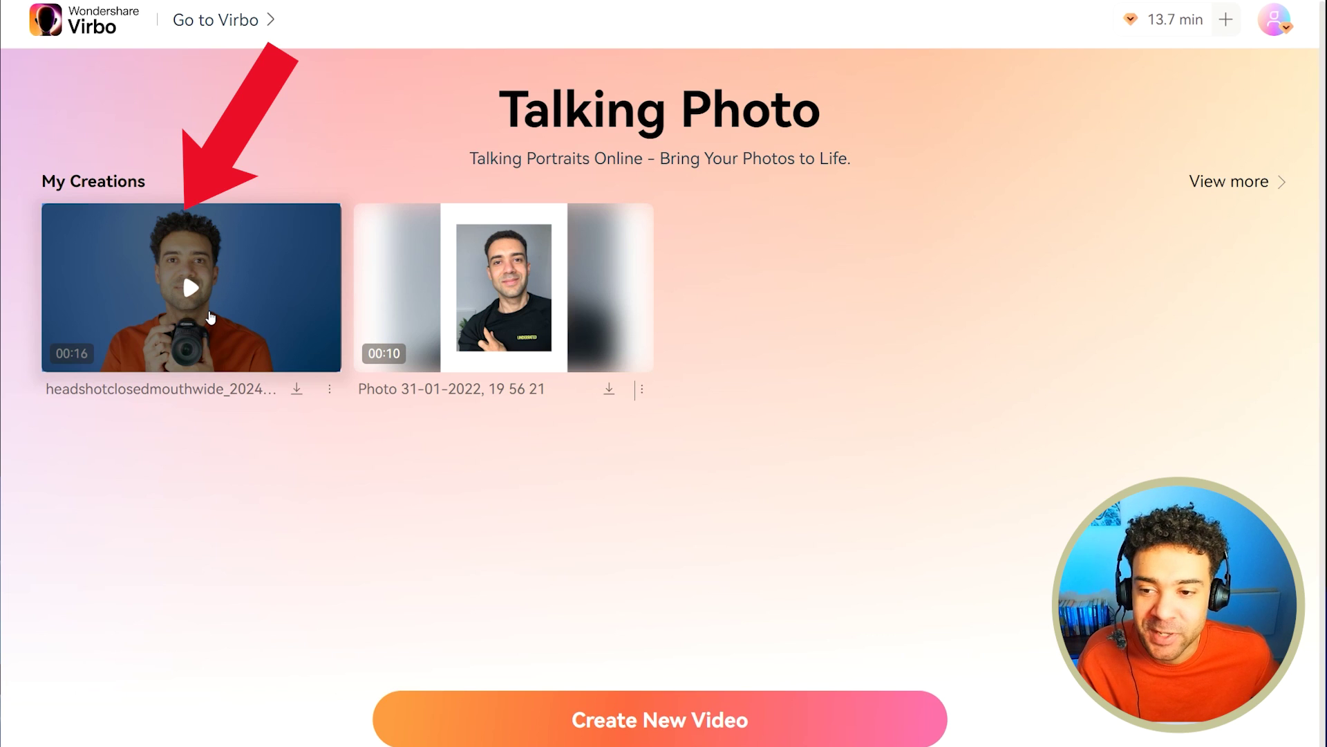
left_click(210, 317)
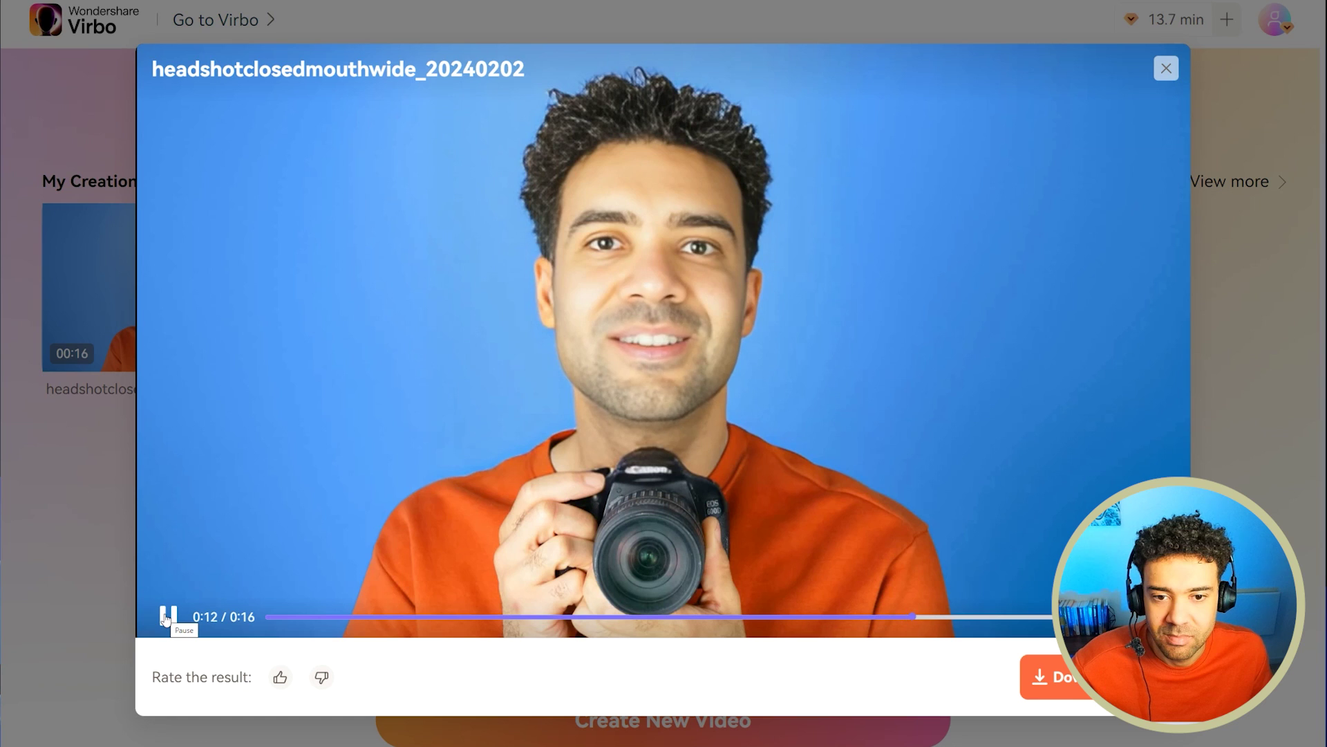
left_click(167, 616)
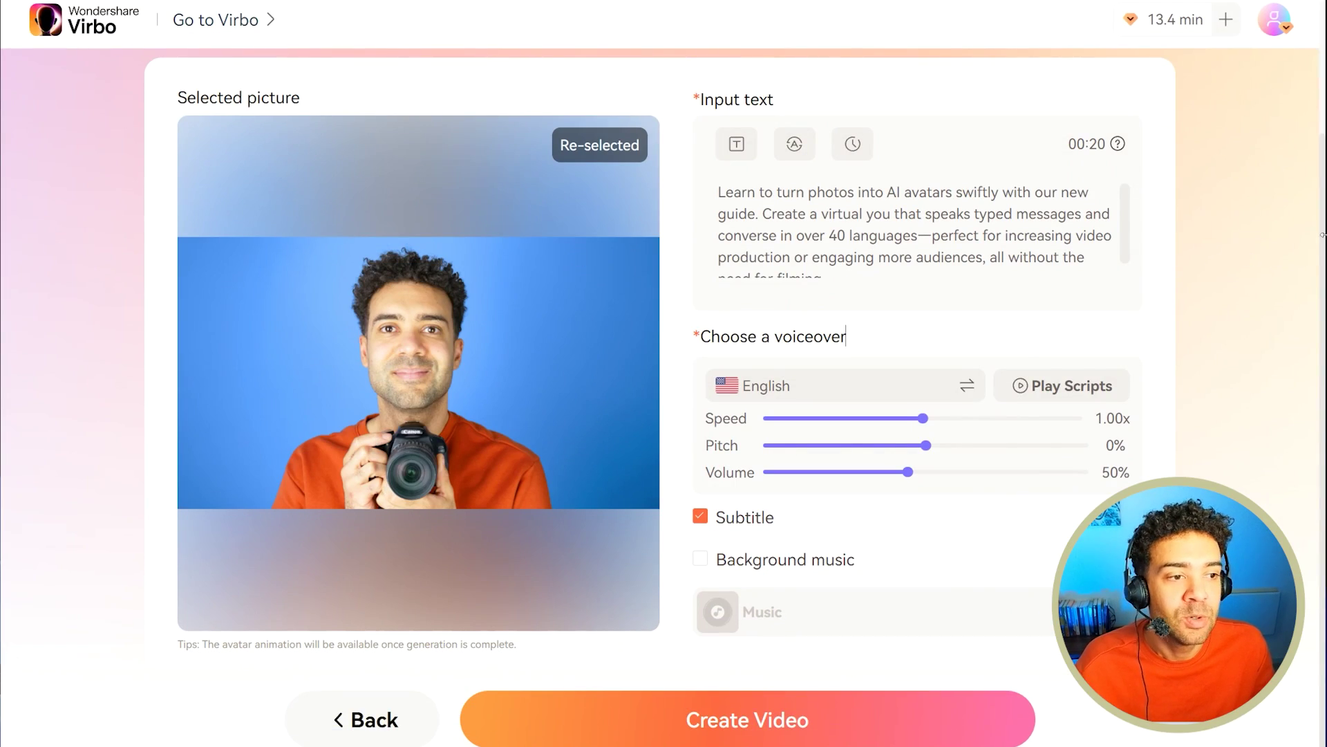
Step: Translate the script into Japanese with AI Translation and preview the Japanese voiceover
left_click_drag(1325, 237, 1314, 132)
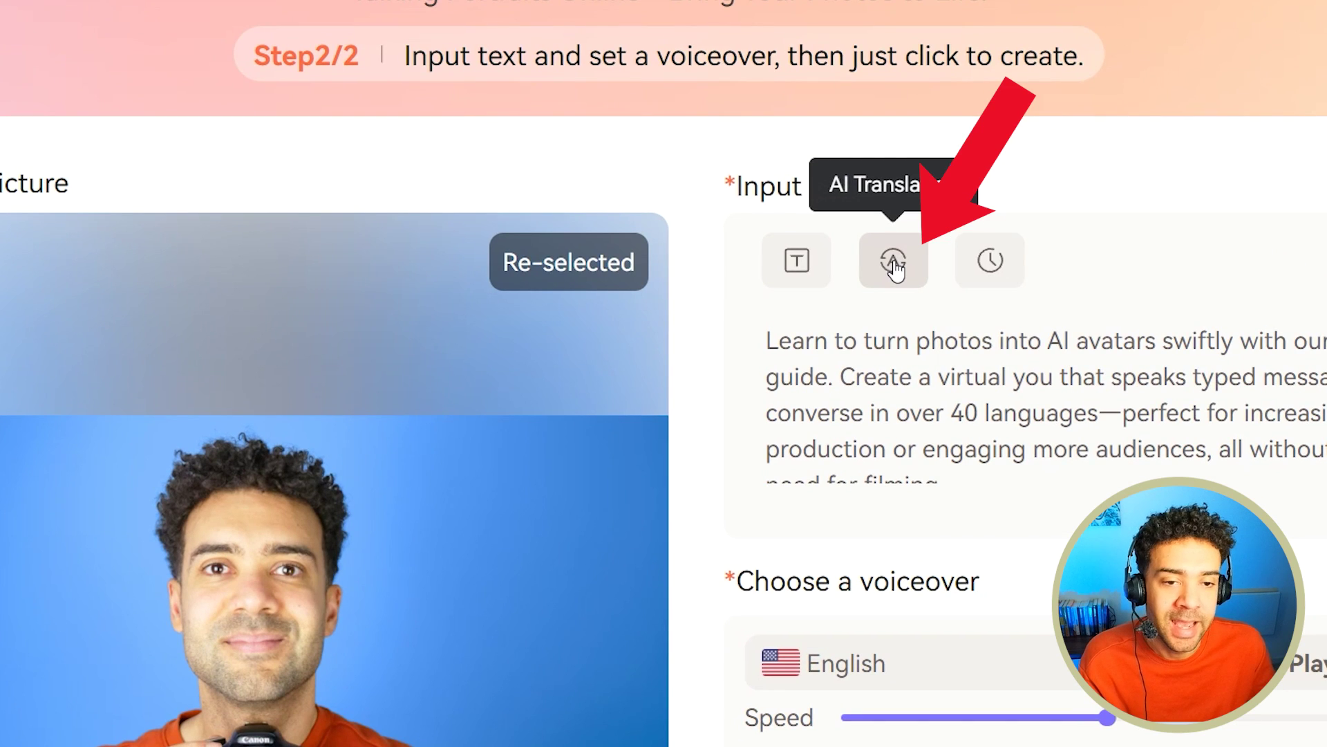
left_click(894, 263)
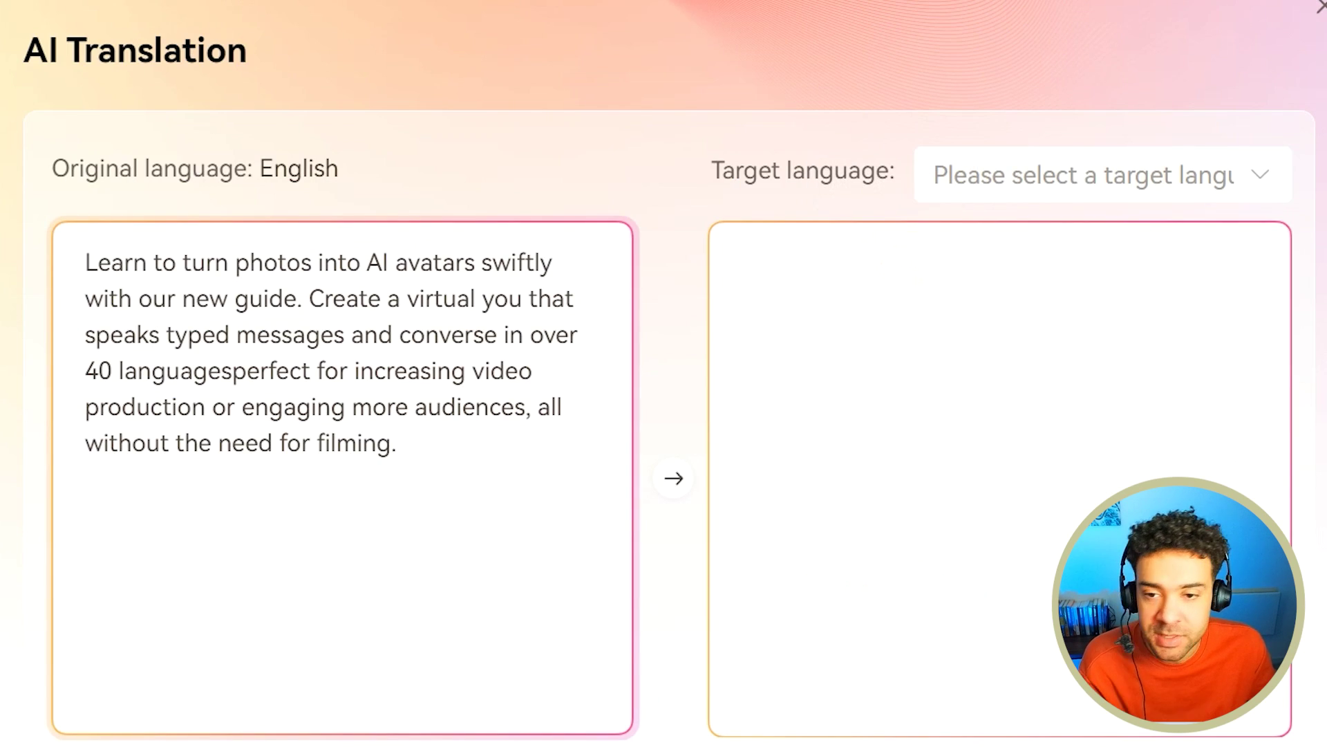
left_click(1187, 176)
scroll(1144, 316, "down", 3)
scroll(1143, 319, "down", 6)
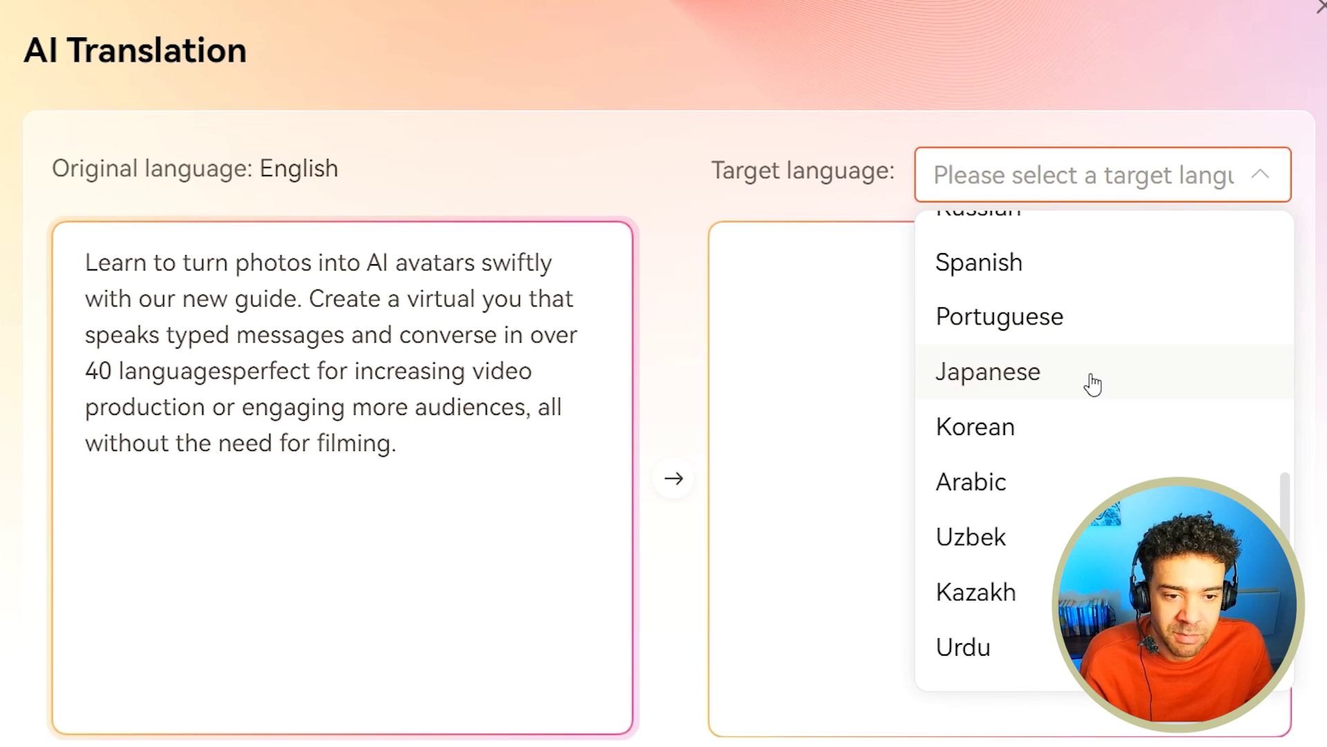
left_click(1028, 374)
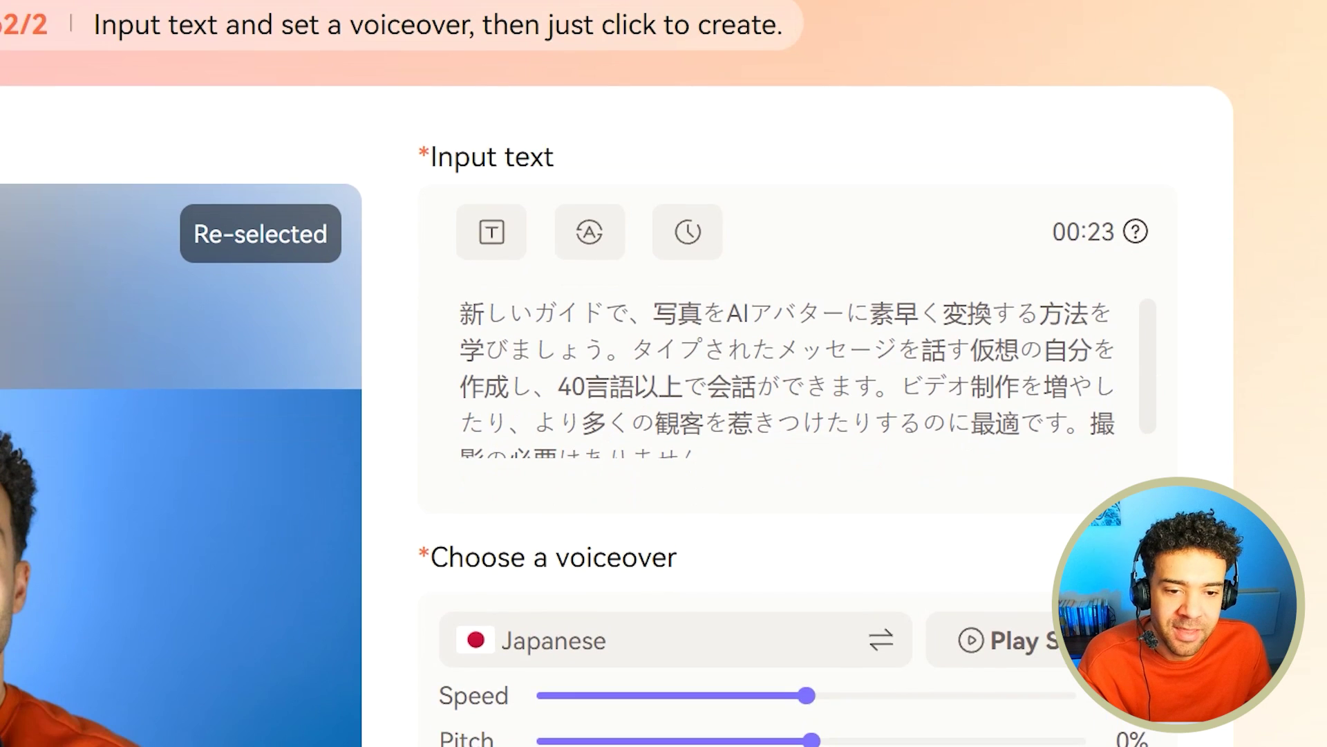
scroll(836, 498, "down", 1)
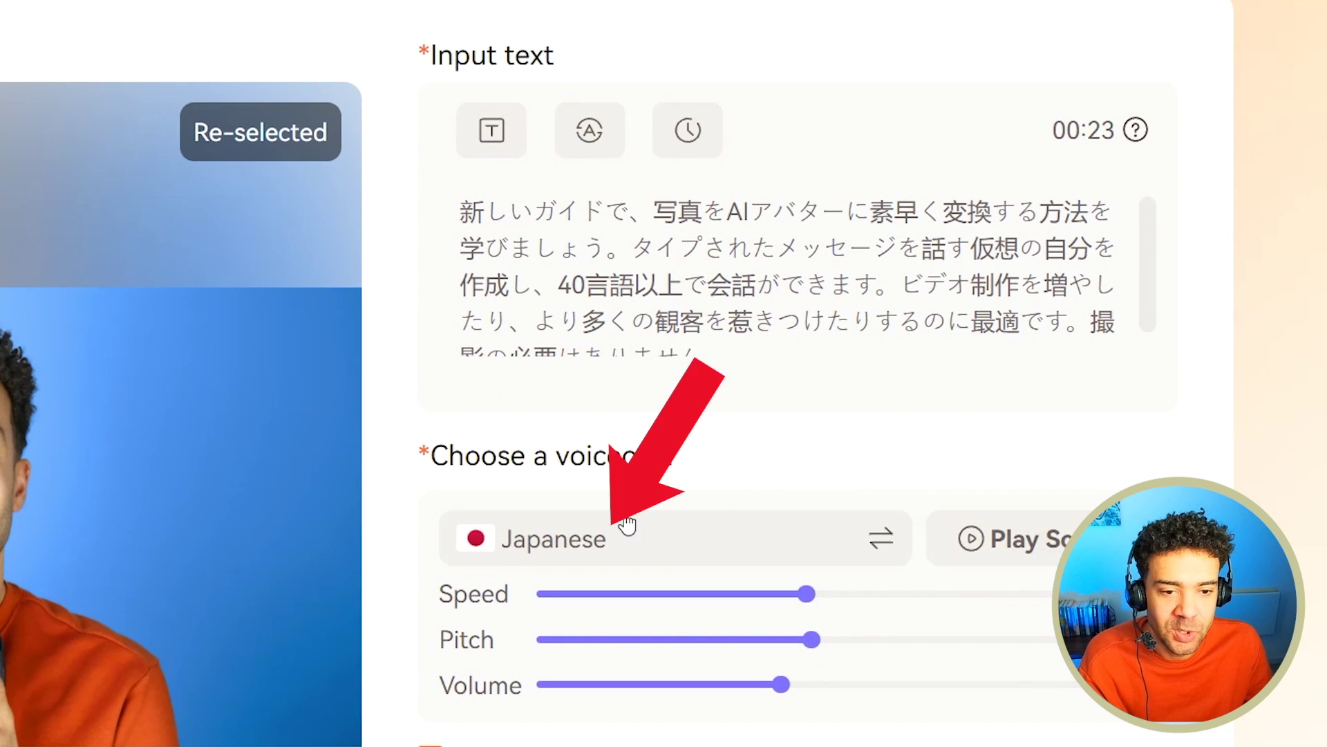
left_click(1035, 553)
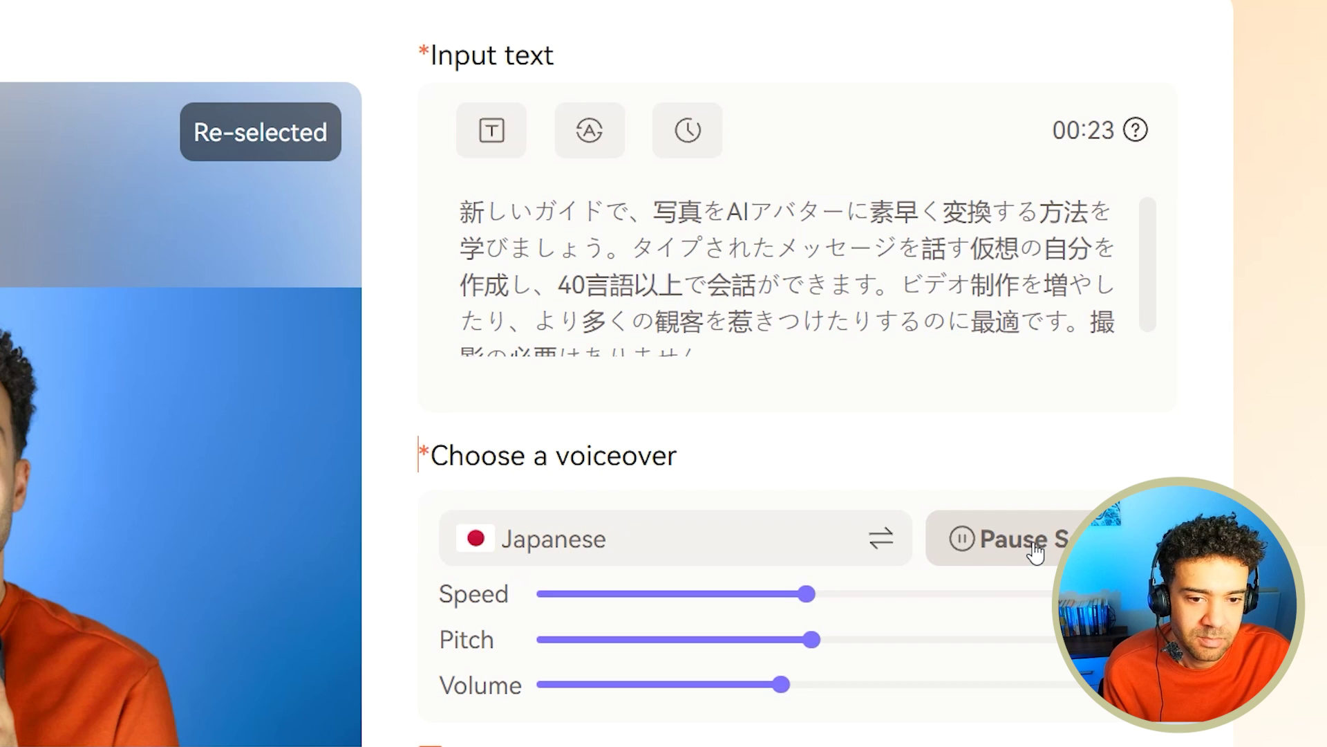